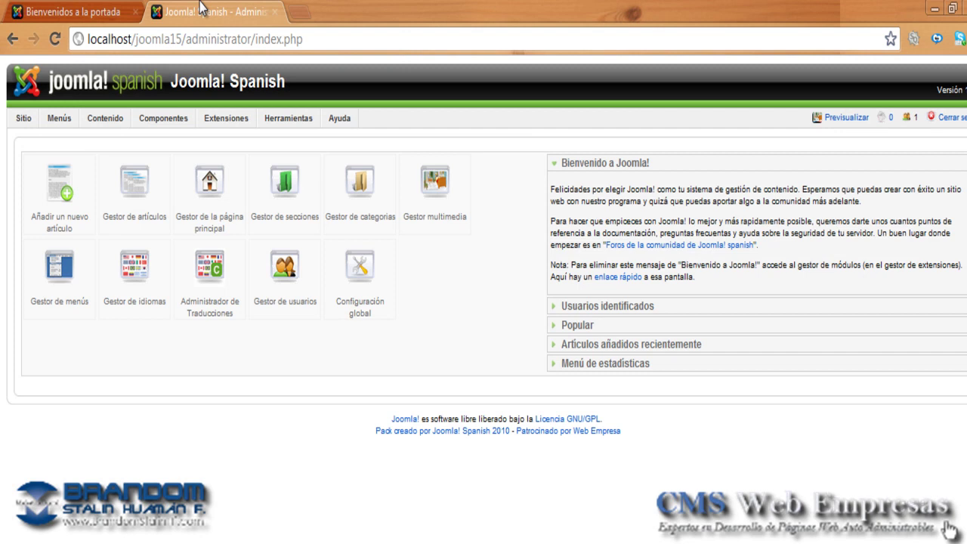
Open the article manager and start a new article
mouse_move(113, 125)
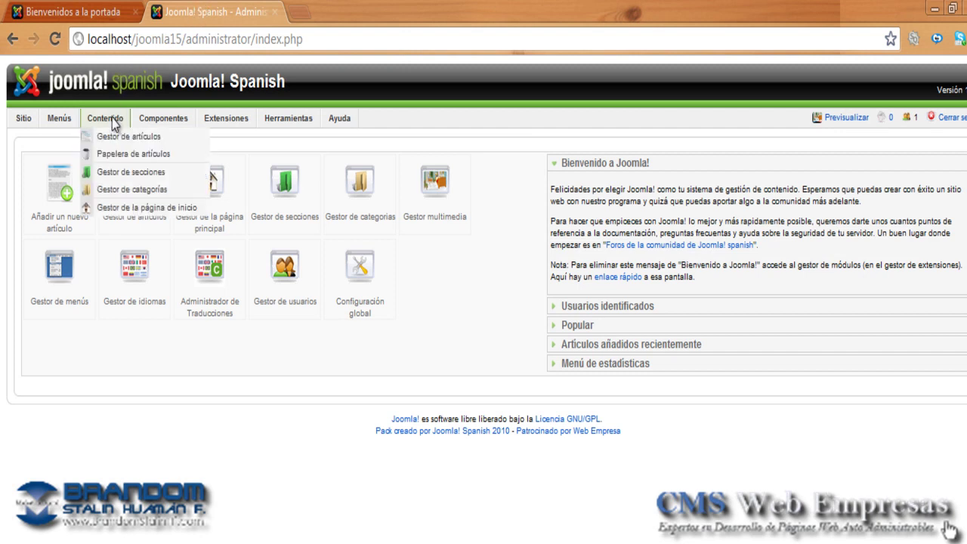
left_click(149, 139)
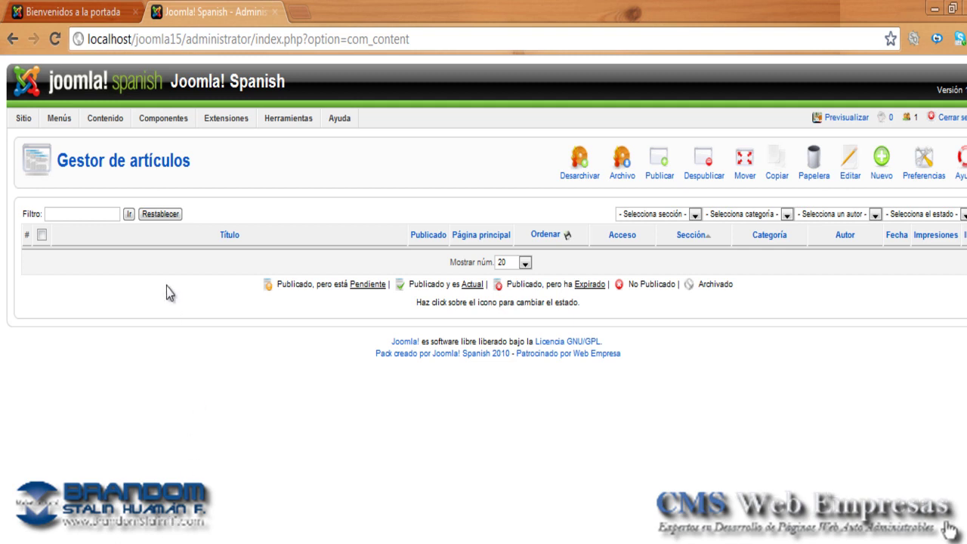
left_click(882, 161)
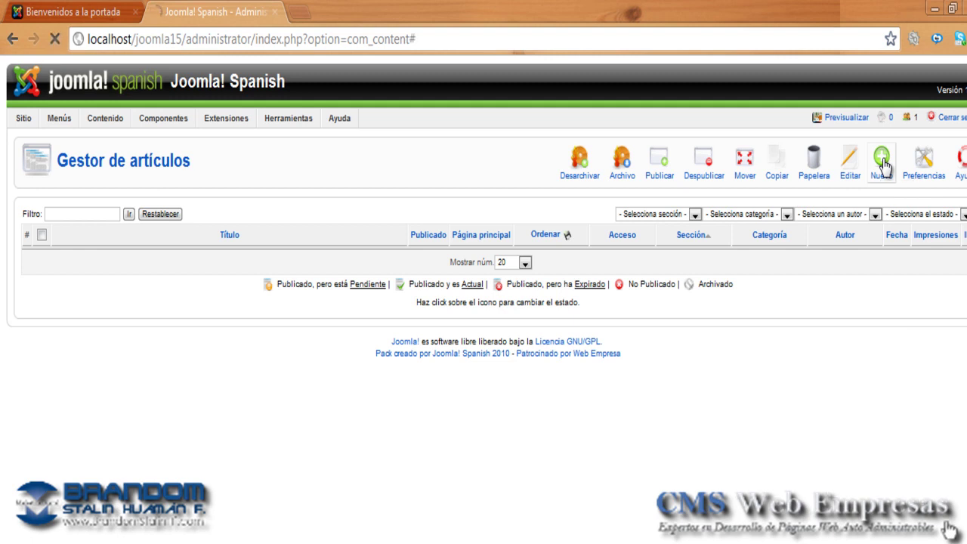
scroll(948, 529, "down", 3)
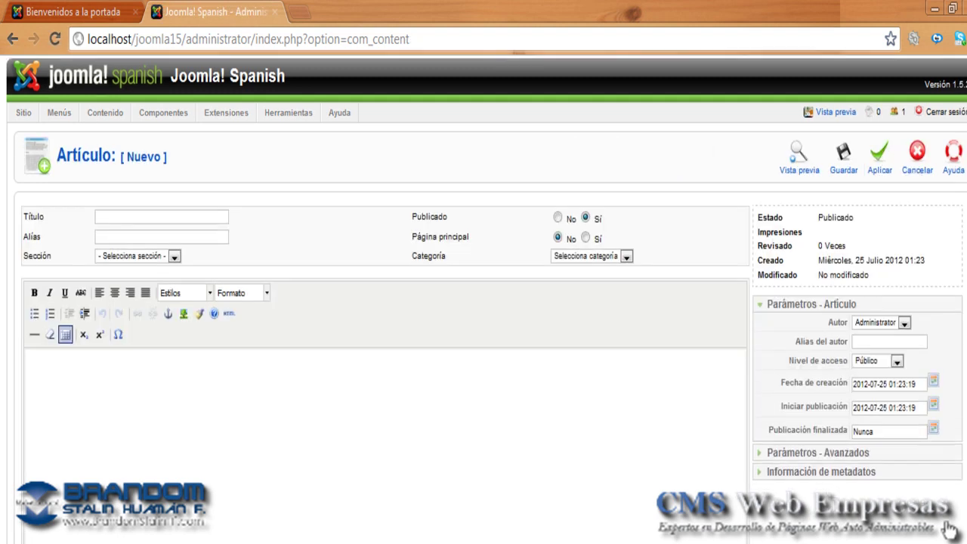
left_click(325, 284)
Set the new article's title to "Bienvenido a Joomla", without an exclamation mark
left_click(181, 133)
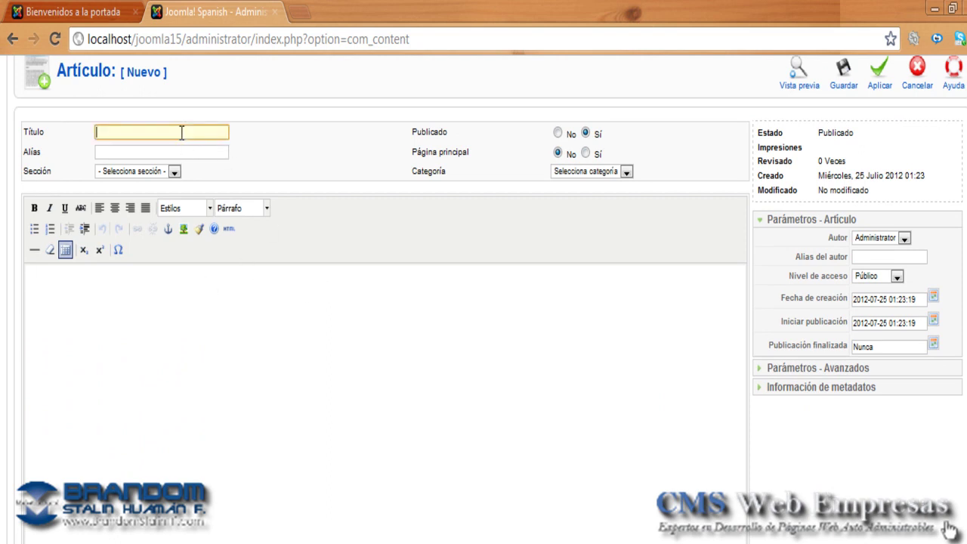
type("Bien")
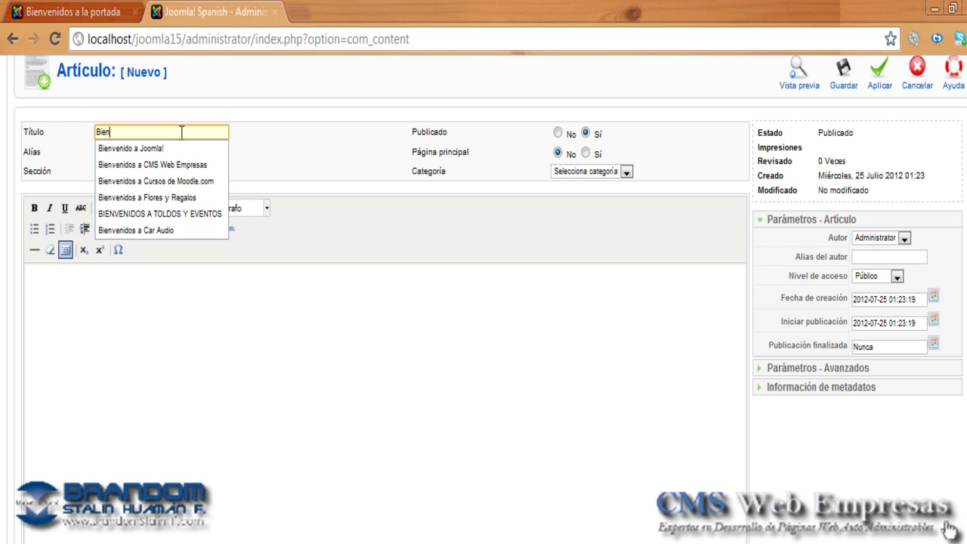
left_click(173, 148)
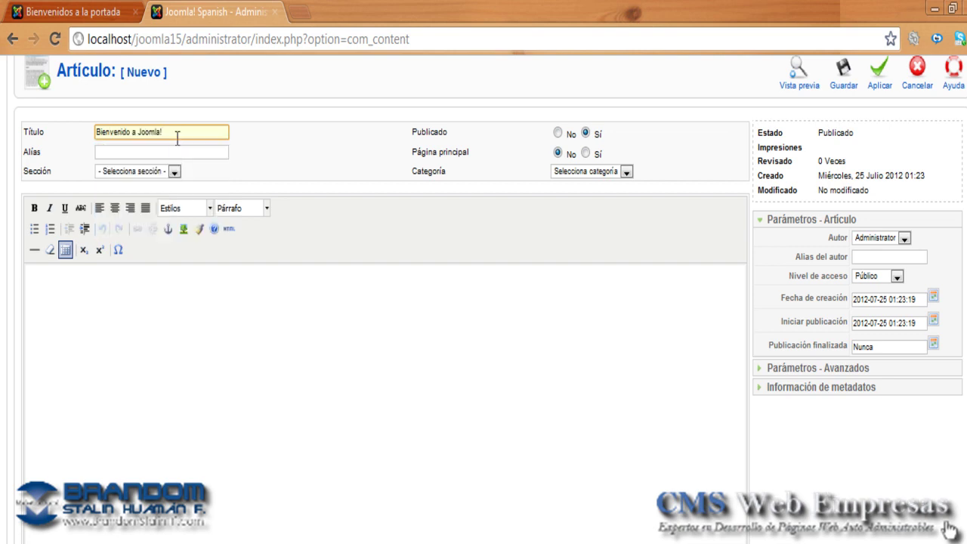
left_click(178, 132)
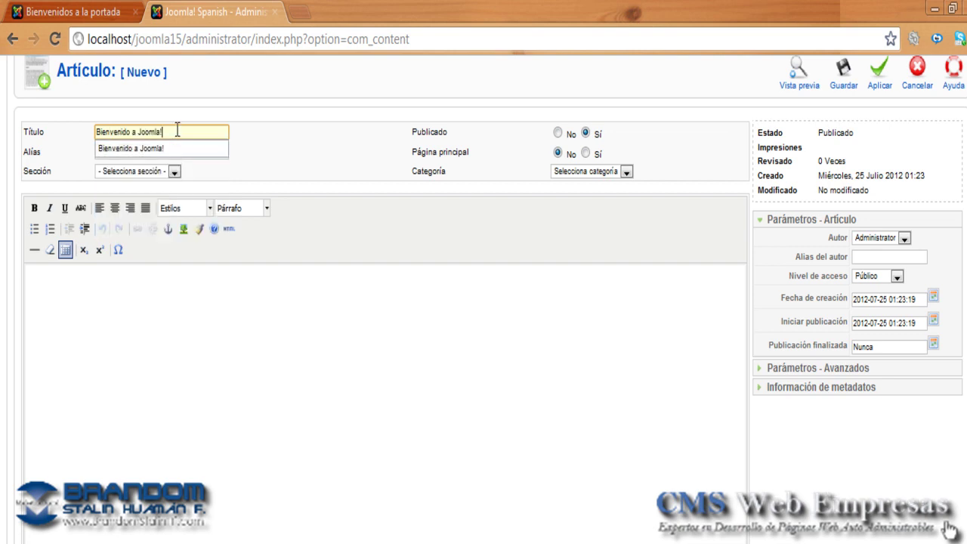
key("BackSpace")
left_click(306, 404)
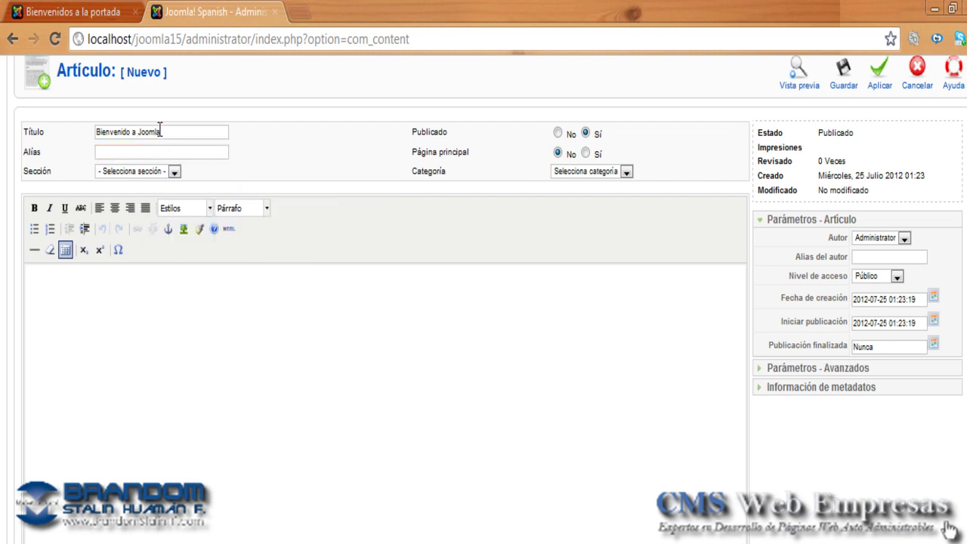
left_click_drag(159, 131, 102, 128)
left_click(112, 157)
left_click(273, 164)
Assign the article to the section "Sin clasificar"
left_click(174, 173)
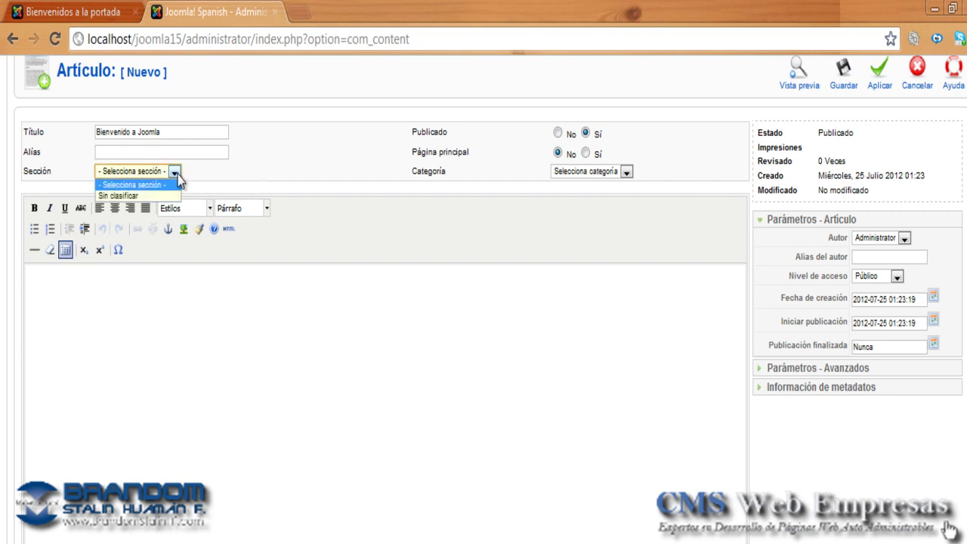
left_click(174, 172)
left_click(626, 172)
left_click(627, 171)
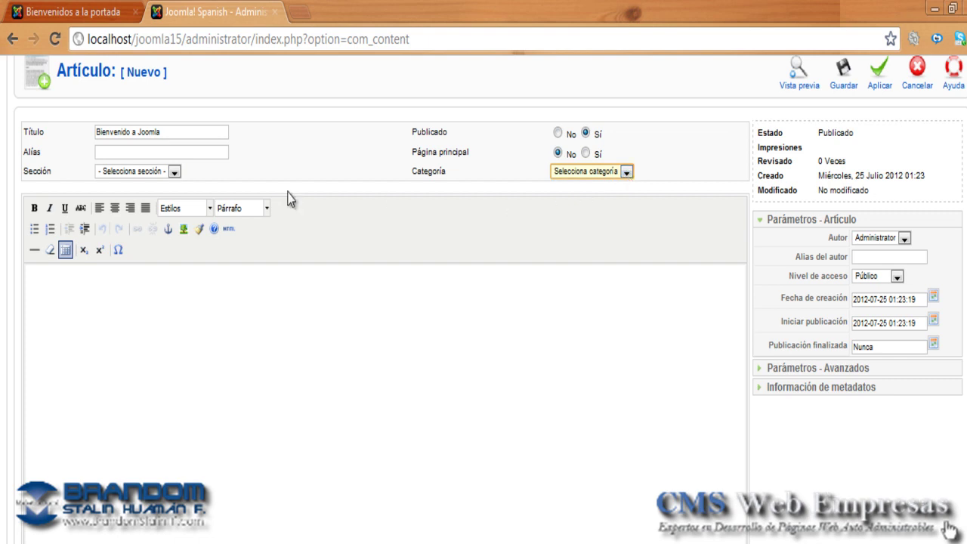
left_click(175, 173)
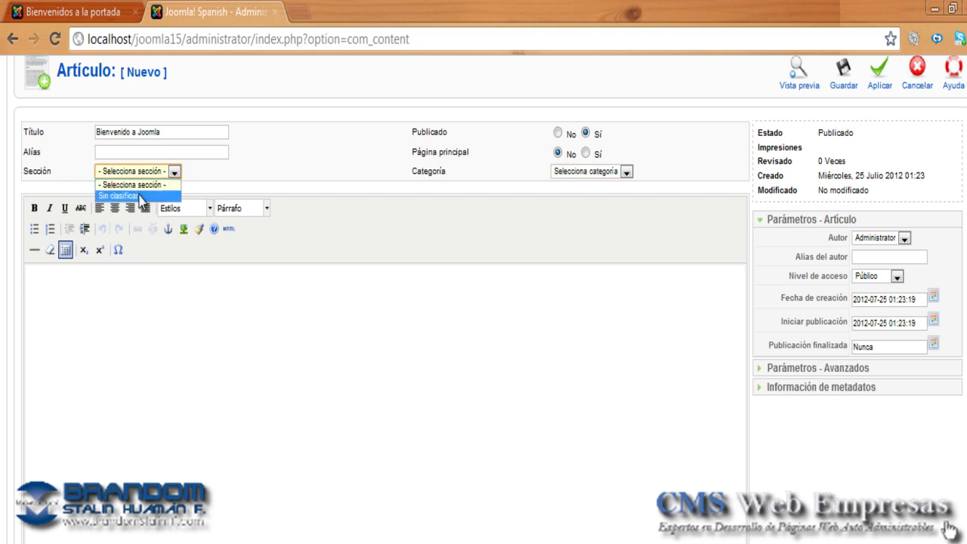
left_click(120, 196)
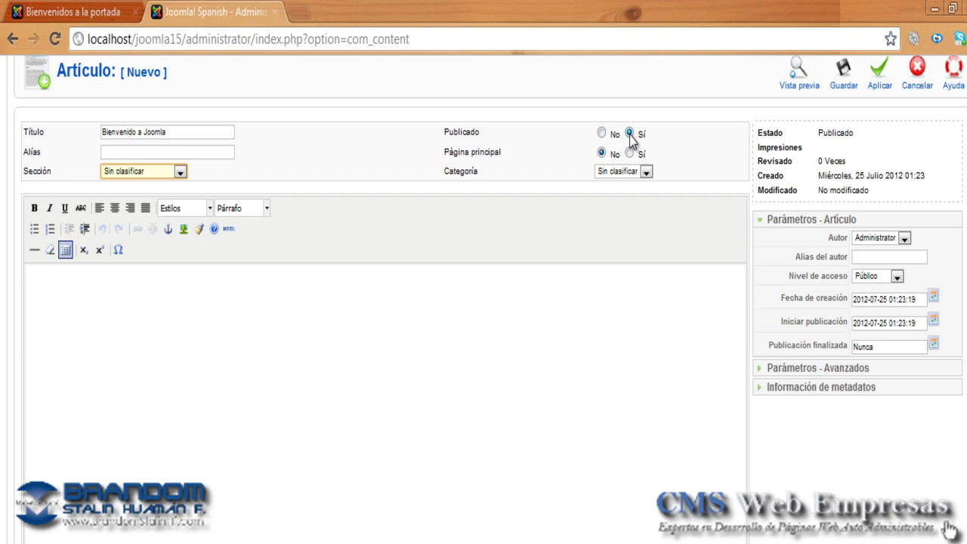
Copy the selected text about Joomla! and the course from Notepad and paste it into the article body
left_click(158, 315)
key("alt+Tab")
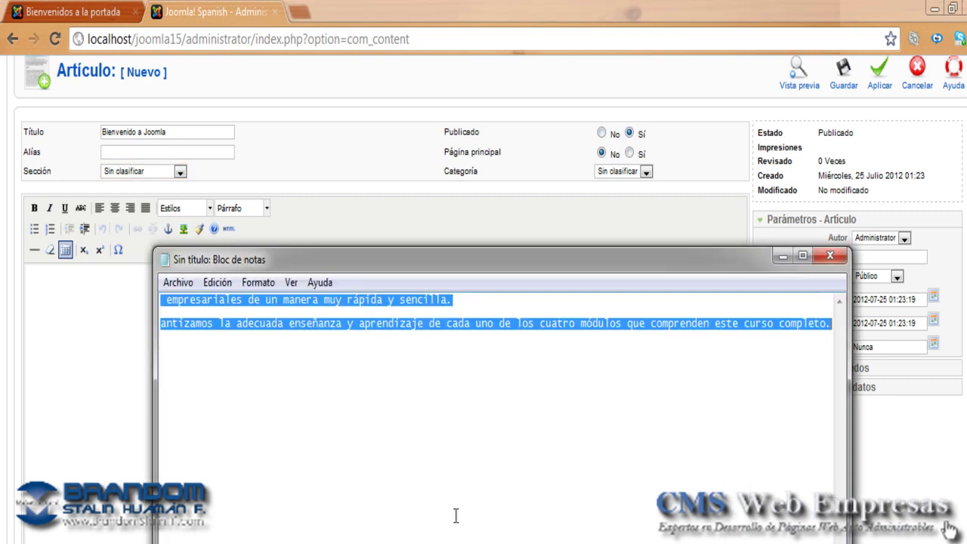
right_click(410, 318)
left_click(452, 382)
left_click(97, 318)
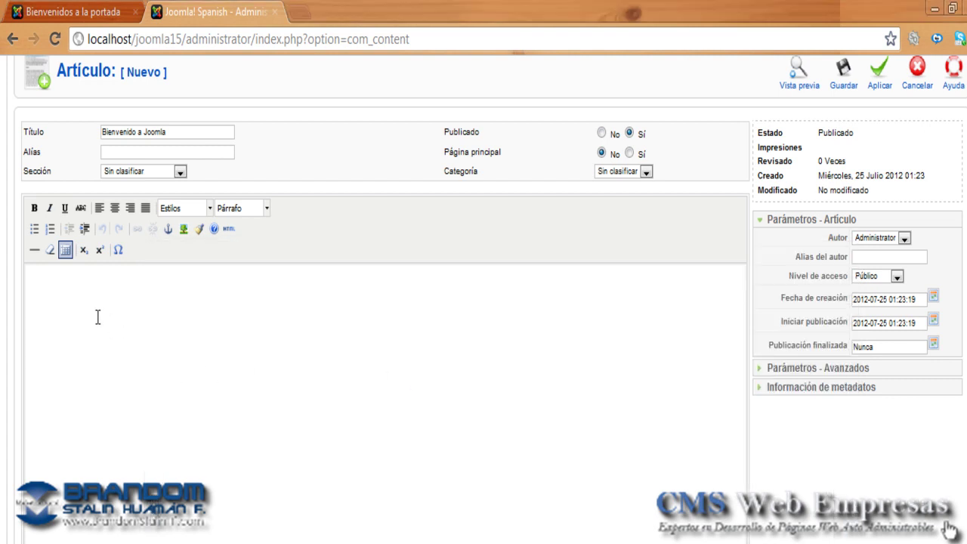
type("Joomla! es un Sistema de Gestión de Contenidos Dinámicos (CMS) que permite crear sitios Web profesionales de alta calidad, interactividad y eficiencia. No es necesario tener con conocimientos en diseño web o programación (enseñanza paso a paso) para hacer uso de este potente CMS, ya que para su administración se cuenta con  una interfaz de usuario muy amigable y fácil de usar. Ahora todos podemos crear nuestros propios sitios web personales o empresariales de un manera muy rápida y sencilla.  Este Curso Profesional de joomla fue creado con el principal objetivo que nuestros alumnos se conviertan en emprendedores profesionales en el desarrollo de sitios web dinámicos de alto valor en el mercado, y para hacer esto posible hemos desarrollado cuidadosamente una correcta metología de enseñanza en base a videos, separatas y explicaciones detalladas  de cada uno de los temas que comprenden los módulos del curso. Es por esta razón que garantizamos la adecuada enseñanza y aprendizaje de cada uno de los cuatro módulos que comprenden este curso completo.")
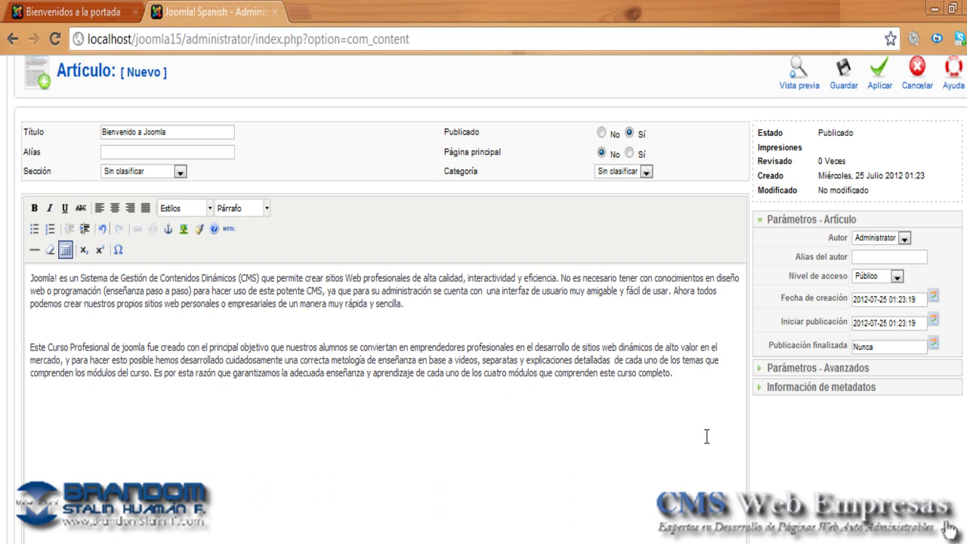
Save the article and reload the public site's front page to check whether the article is displayed
scroll(483, 302, "up", 2)
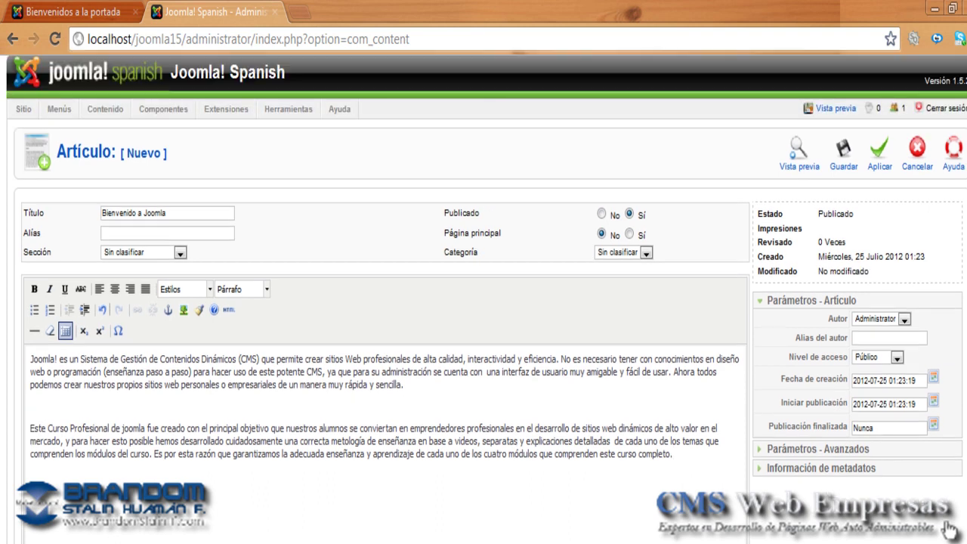
left_click(845, 162)
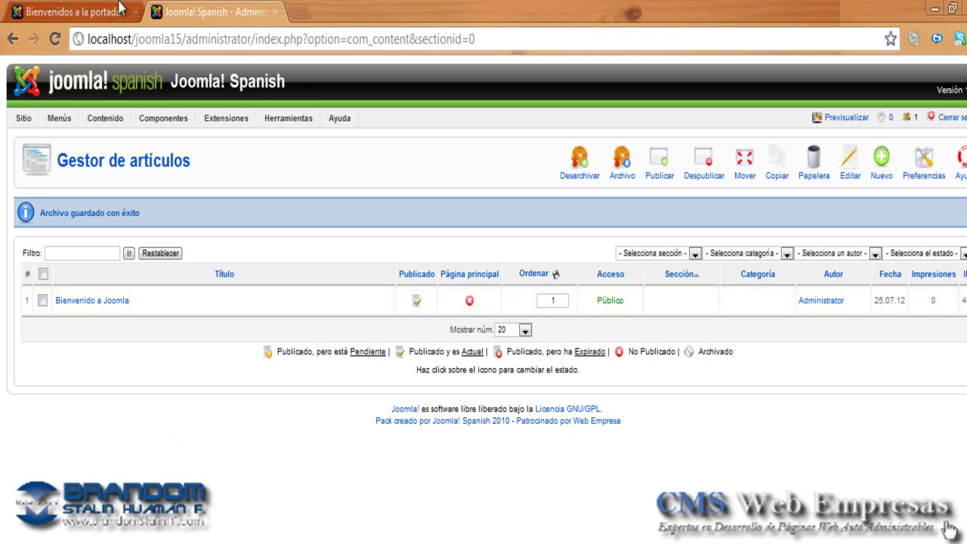
left_click(86, 11)
left_click(54, 39)
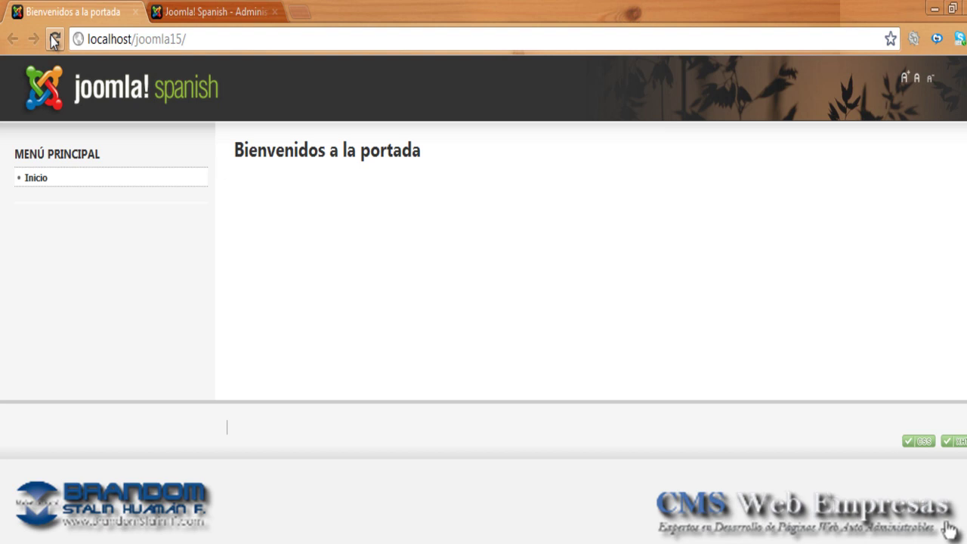
Enable "Página principal" for the article "Bienvenido a Joomla" in the article manager and reload the public front page
left_click(186, 12)
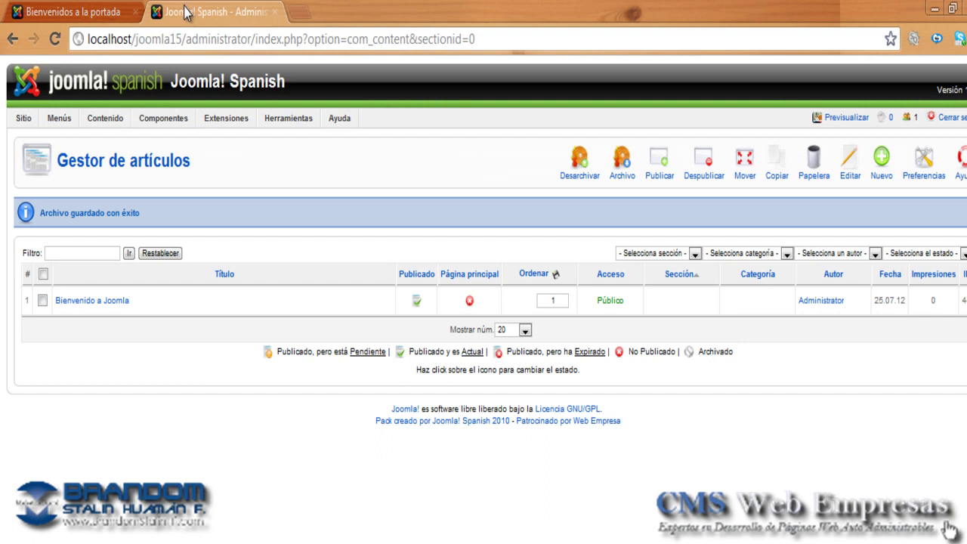
left_click(470, 302)
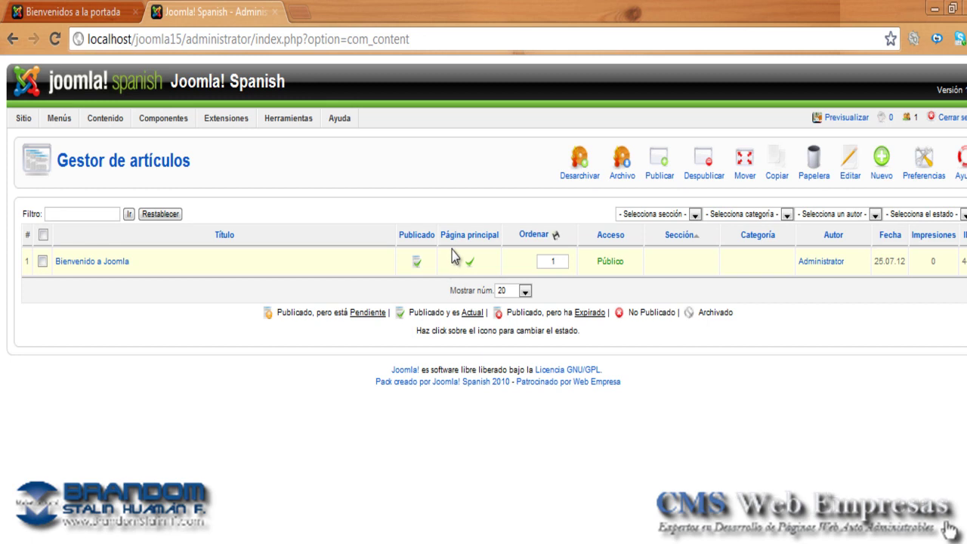
left_click(90, 14)
left_click(55, 39)
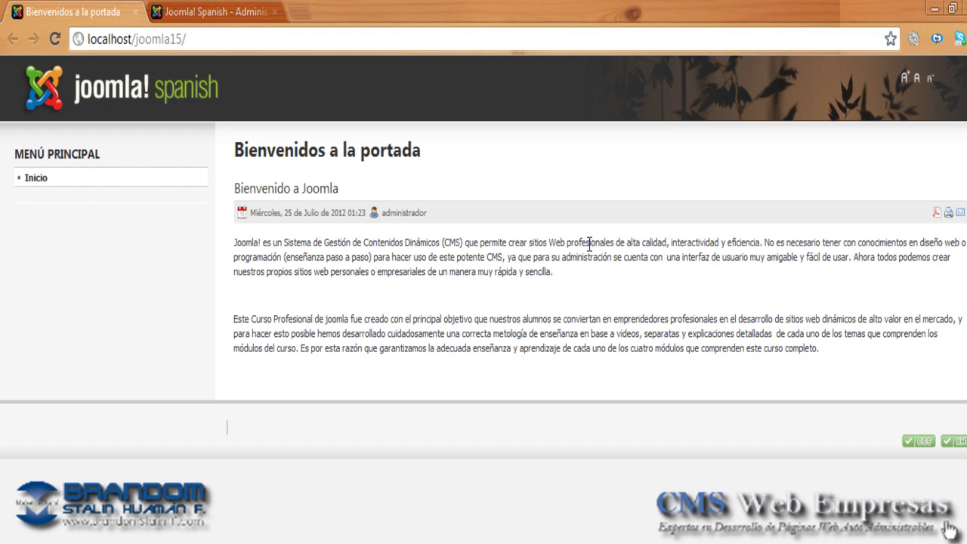
Create a second article titled "prueba 1" in the section "Sin clasificar"
left_click(209, 14)
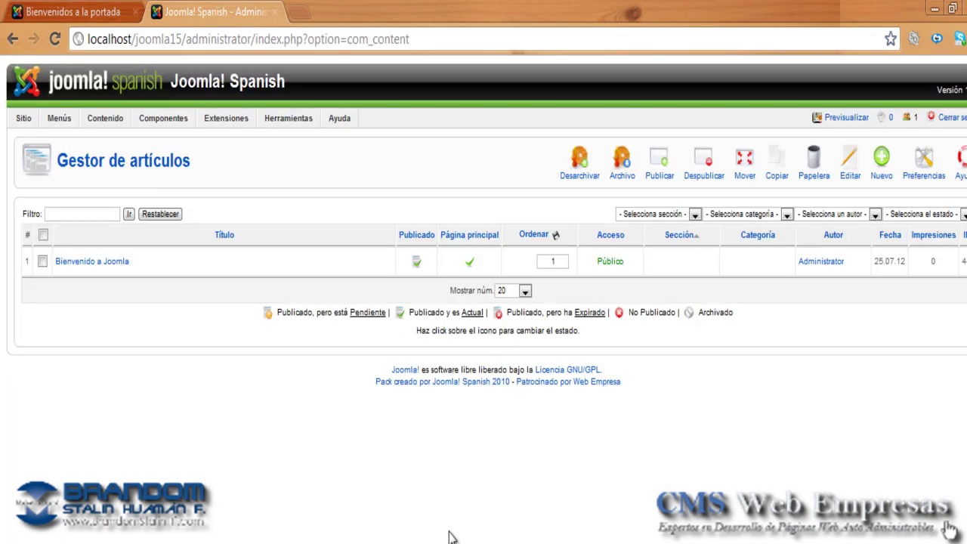
left_click(881, 160)
left_click(188, 222)
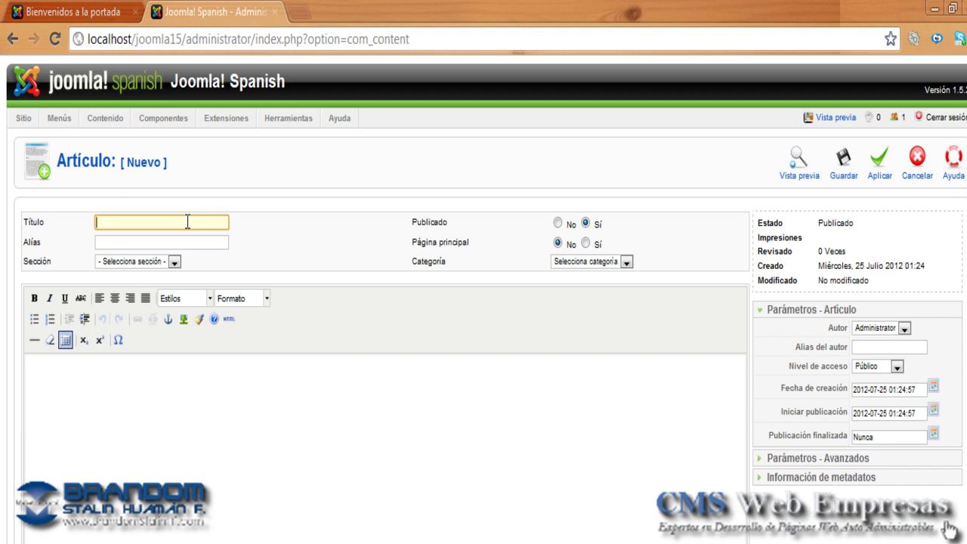
type("pRUEBA")
key("BackSpace")
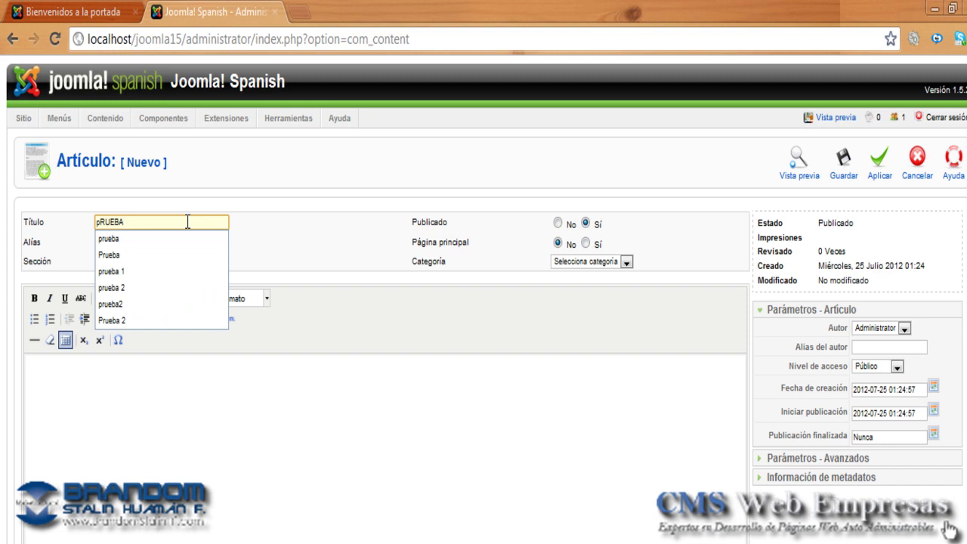
left_click(161, 271)
left_click(179, 261)
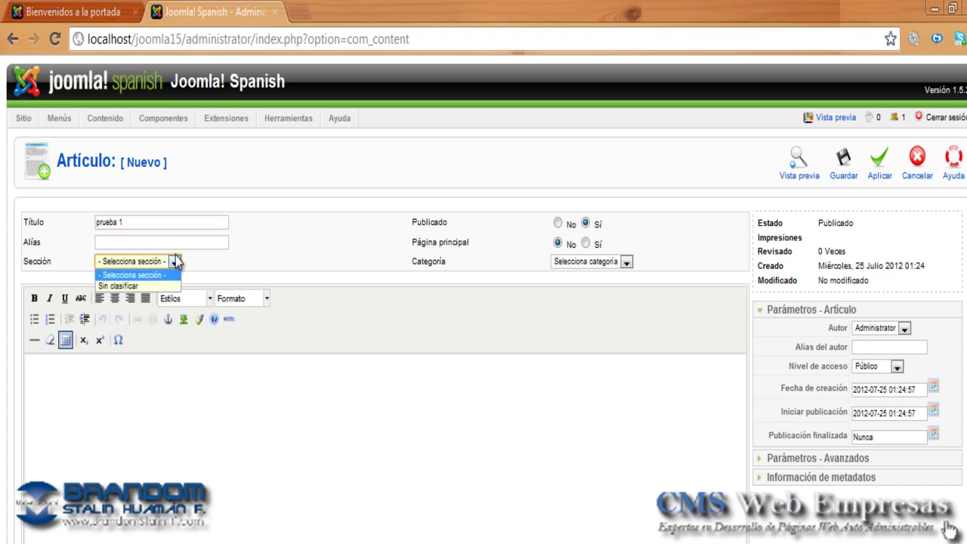
left_click(147, 286)
Paste the copied Joomla! text into the body of "prueba 1" and save the article
left_click(201, 422)
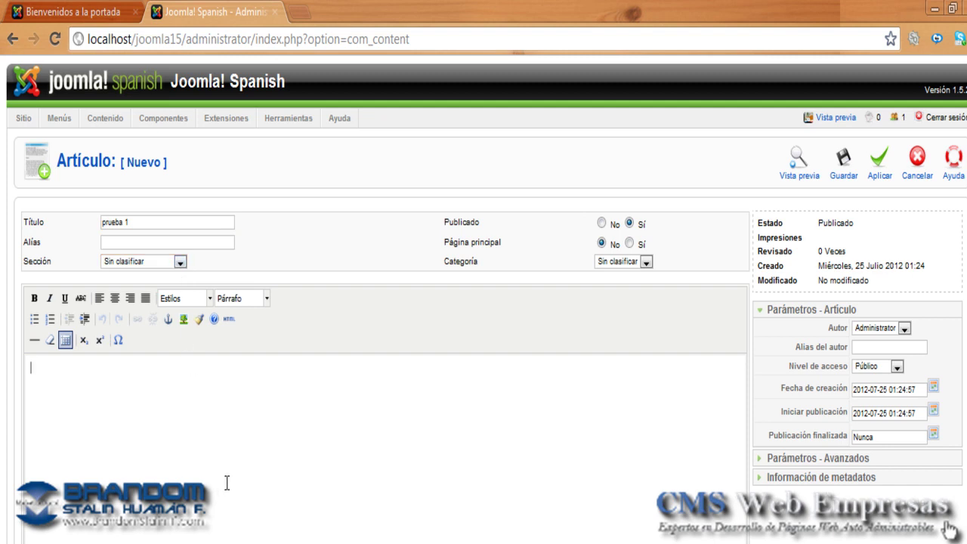
type("Joomla! es un Sistema de Gestión de Contenidos Dinámicos (CMS) que permite crear sitios Web profesionales de alta calidad, interactividad y eficiencia. No es necesario tener con conocimientos en diseño web o programación (enseñanza paso a paso) para hacer uso de este potente CMS, ya que para su administración se cuenta con  una interfaz de usuario muy amigable y fácil de usar. Ahora todos podemos crear nuestros propios sitios web personales o empresariales de un manera muy rápida y sencilla.  Este Curso Profesional de joomla fue creado con el principal objetivo que nuestros alumnos se conviertan en emprendedores profesionales en el desarrollo de sitios web dinámicos de alto valor en el mercado, y para hacer esto posible hemos desarrollado cuidadosamente una correcta metología de enseñanza en base a videos, separatas y explicaciones detalladas  de cada uno de los temas que comprenden los módulos del curso. Es por esta razón que garantizamos la adecuada enseñanza y aprendizaje de cada uno de los cuatro módulos que comprenden este curso completo.")
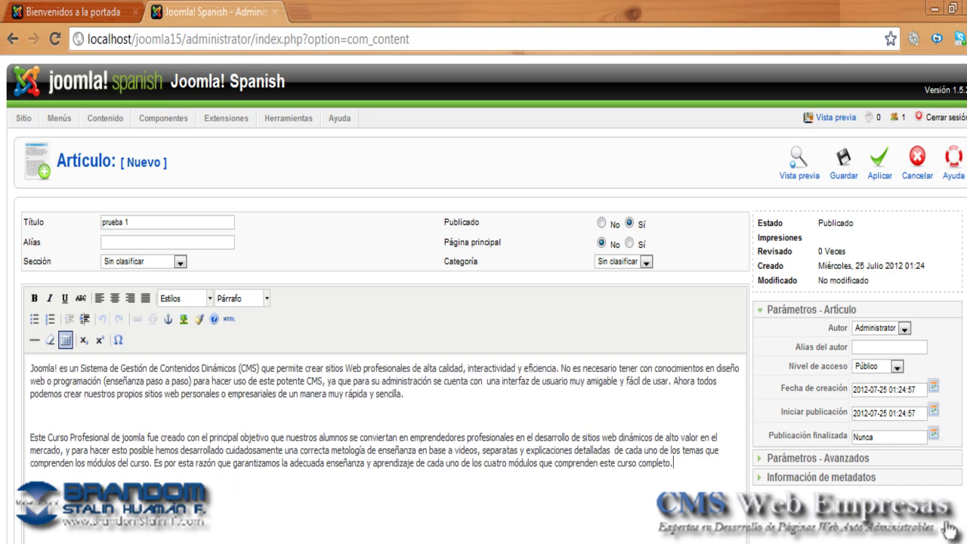
scroll(378, 416, "down", 1)
scroll(378, 415, "up", 1)
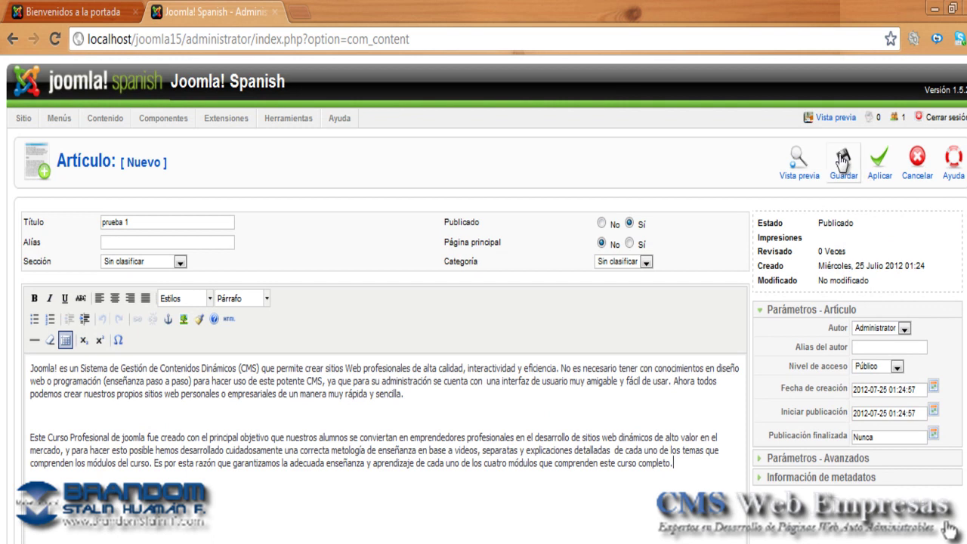
left_click(841, 160)
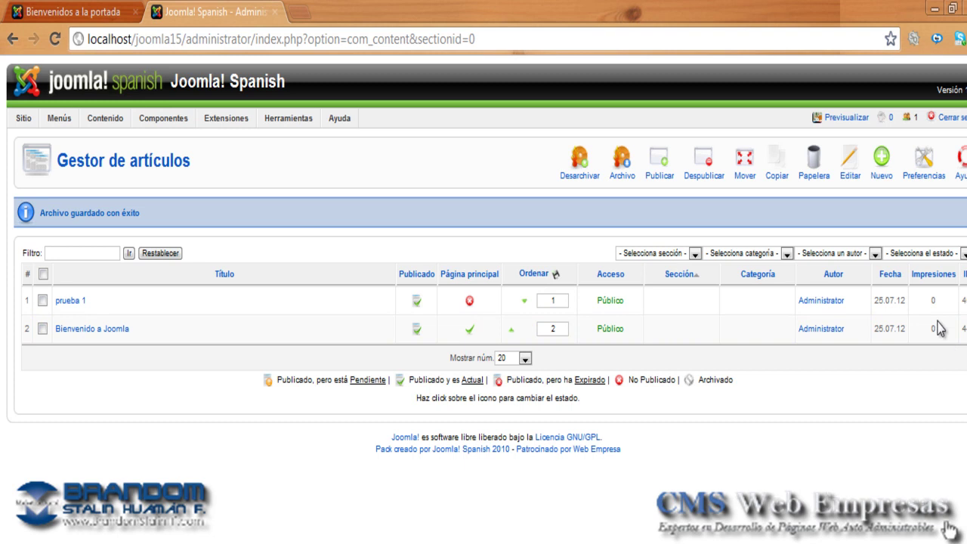
Start a third article and paste the copied Joomla! text into its body
left_click(881, 160)
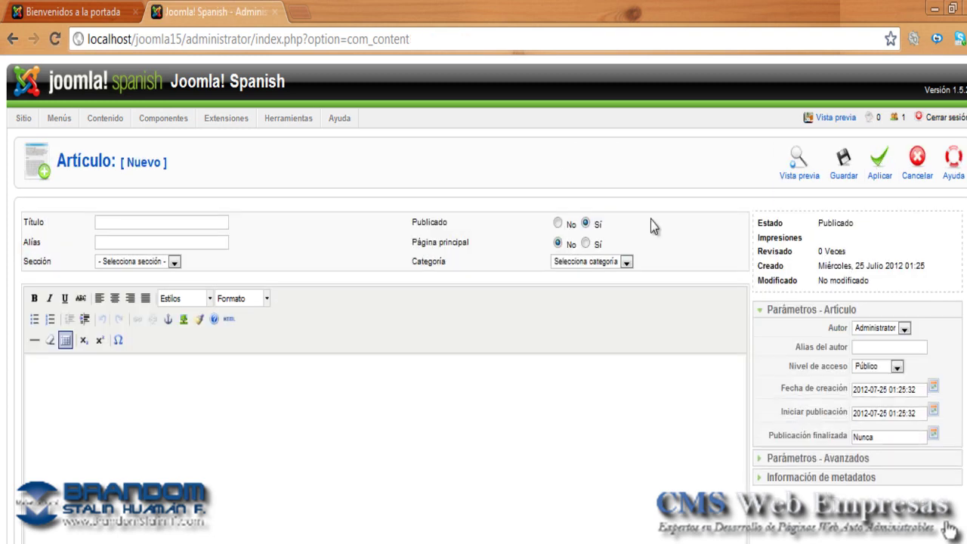
left_click(266, 383)
type("Joomla! es un Sistema de Gestión de Contenidos Dinámicos (CMS) que permite crear sitios Web profesionales de alta calidad, interactividad y eficiencia. No es necesario tener con conocimientos en diseño web o programación (enseñanza paso a paso) para hacer uso de este potente CMS, ya que para su administración se cuenta con  una interfaz de usuario muy amigable y fácil de usar. Ahora todos podemos crear nuestros propios sitios web personales o empresariales de un manera muy rápida y sencilla.  Este Curso Profesional de joomla fue creado con el principal objetivo que nuestros alumnos se conviertan en emprendedores profesionales en el desarrollo de sitios web dinámicos de alto valor en el mercado, y para hacer esto posible hemos desarrollado cuidadosamente una correcta metología de enseñanza en base a videos, separatas y explicaciones detalladas  de cada uno de los temas que comprenden los módulos del curso. Es por esta razón que garantizamos la adecuada enseñanza y aprendizaje de cada uno de los cuatro módulos que comprenden este curso completo.")
Title the third article "prueba 2" and assign it to the section "Sin clasificar"
left_click(139, 224)
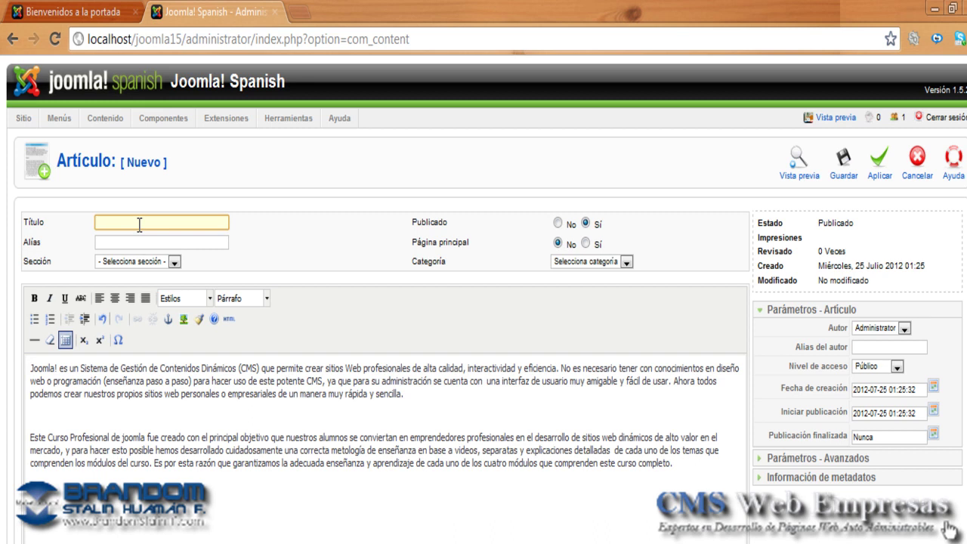
type("pRU")
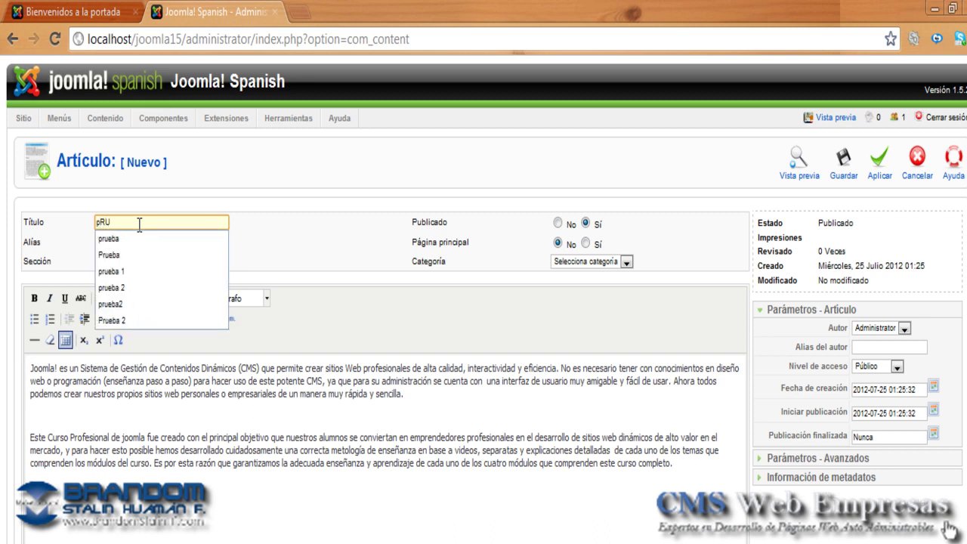
left_click(141, 287)
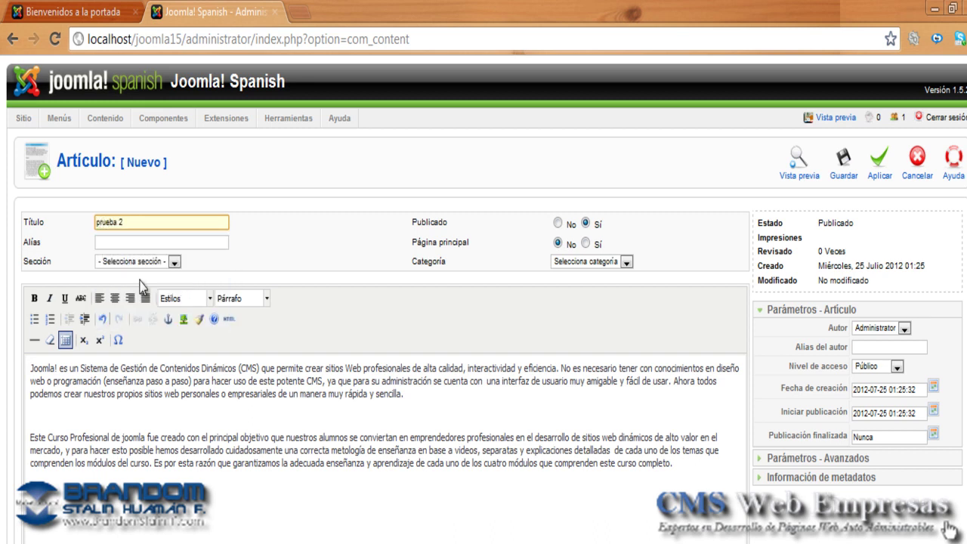
left_click(174, 262)
left_click(148, 285)
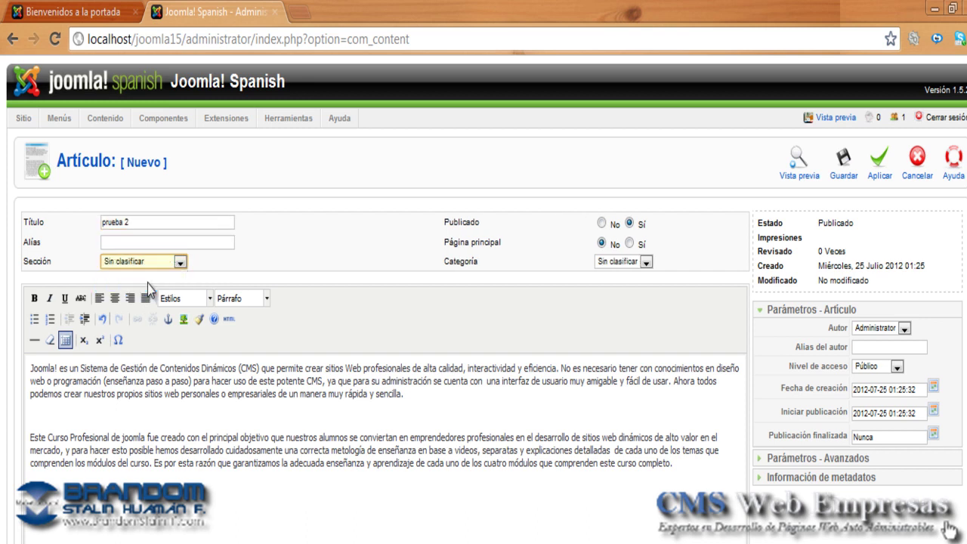
Save the article "prueba 2" and set both "prueba 1" and "prueba 2" to show on the front page
left_click(844, 162)
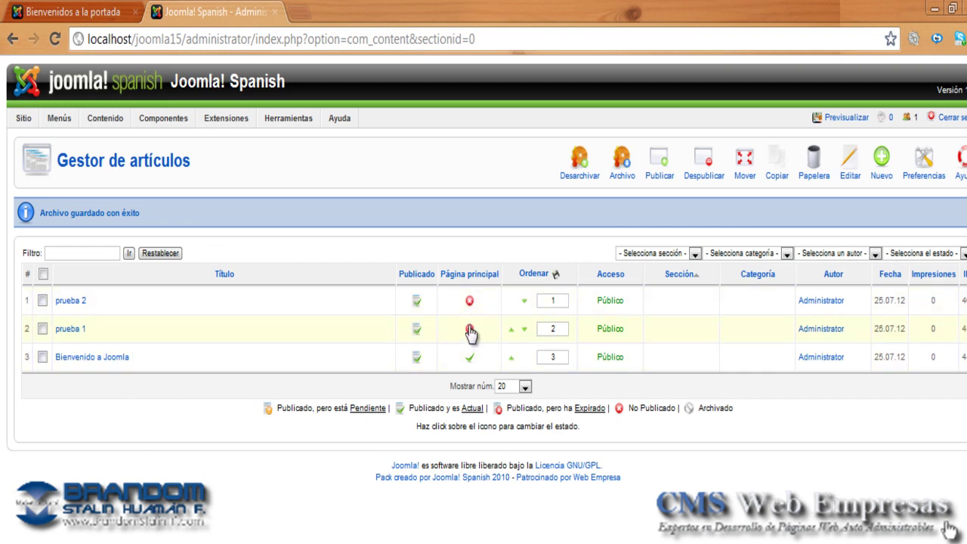
left_click(69, 18)
left_click(222, 9)
left_click(469, 329)
left_click(469, 261)
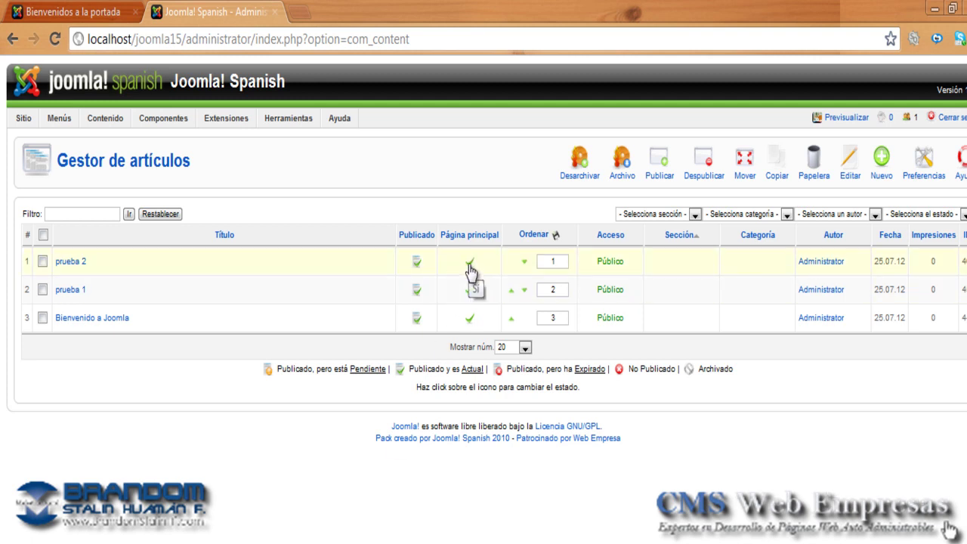
Reload the public site's front page and examine how the three articles are arranged
left_click(85, 9)
left_click(55, 40)
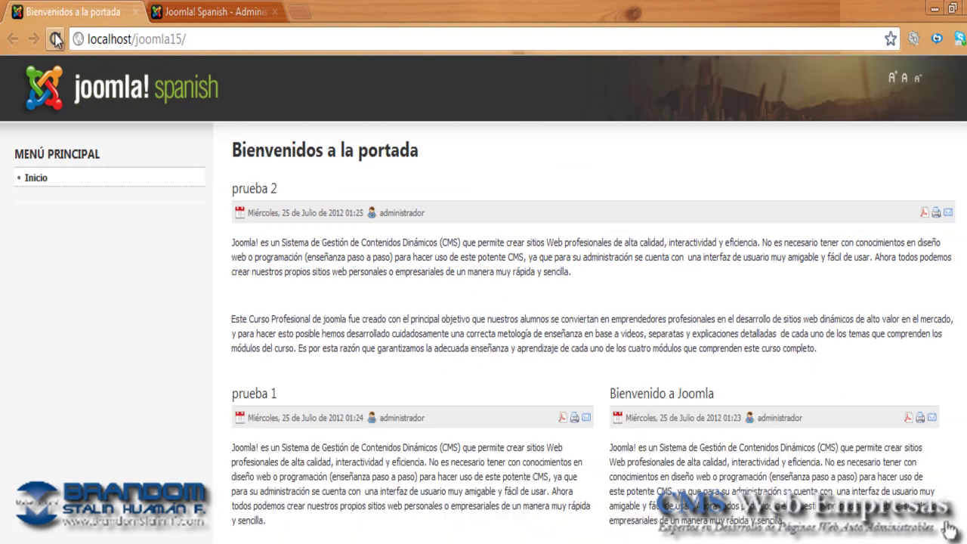
scroll(98, 171, "down", 1)
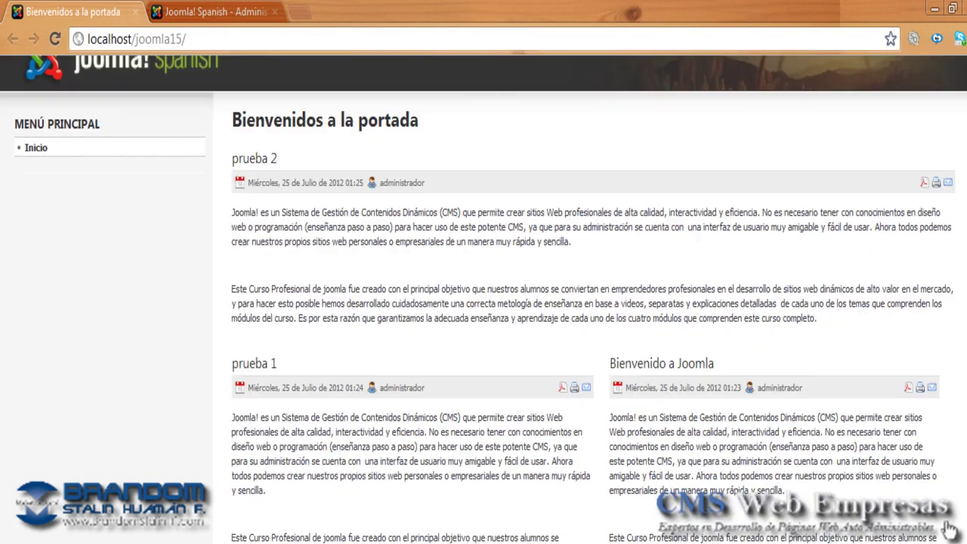
scroll(382, 207, "down", 1)
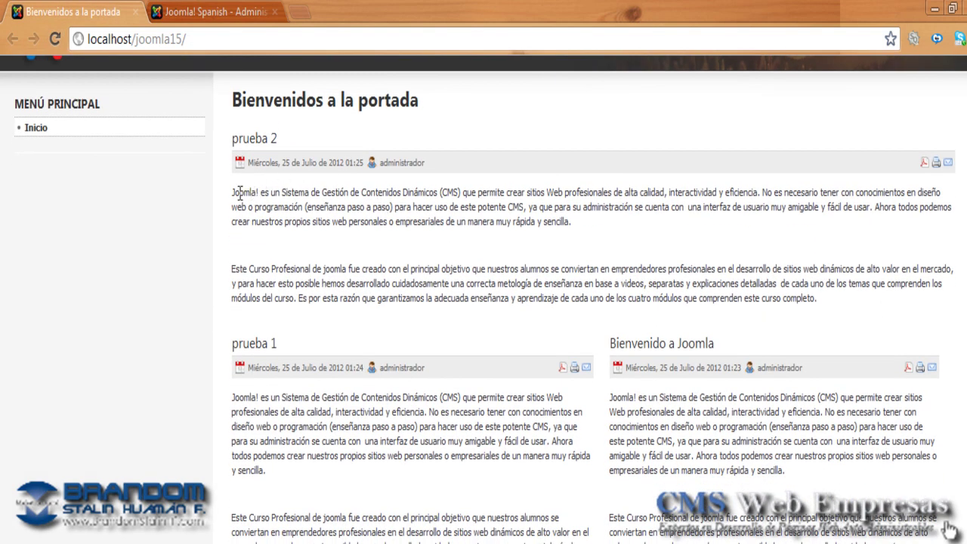
left_click_drag(236, 194, 948, 528)
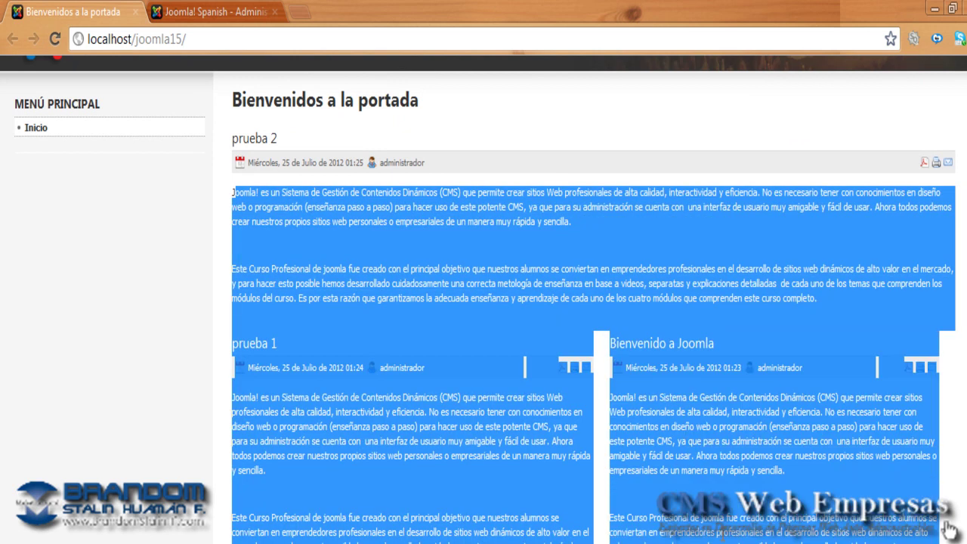
left_click(722, 533)
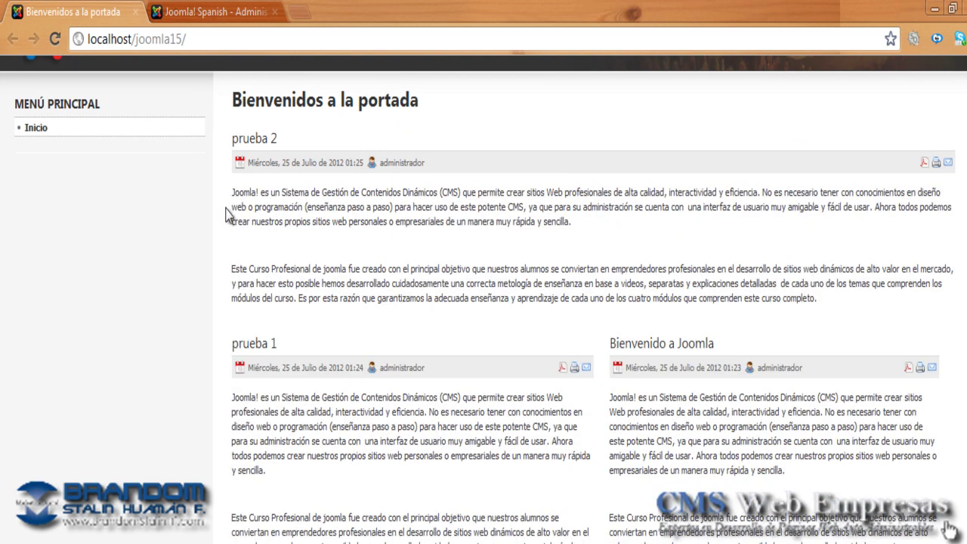
left_click_drag(235, 193, 252, 198)
left_click_drag(759, 287, 833, 305)
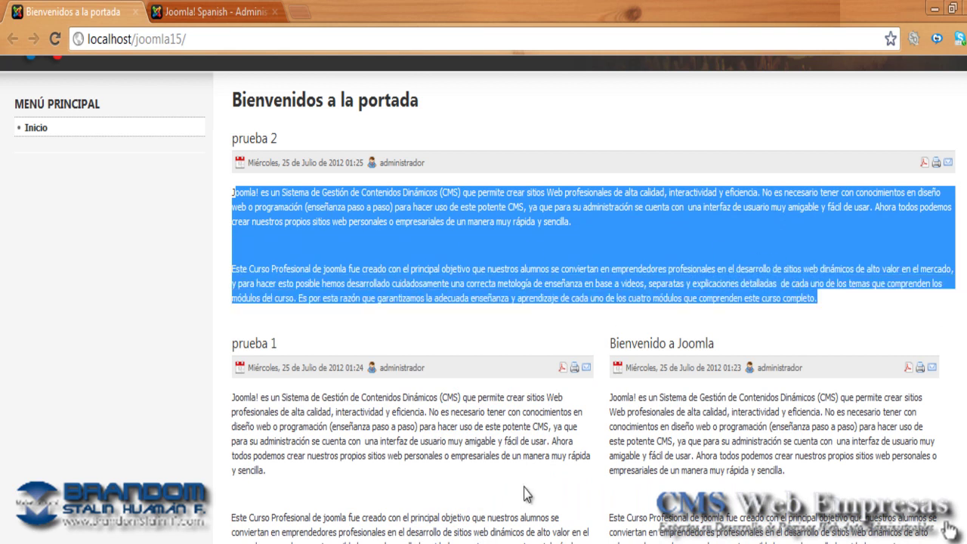
left_click(316, 408)
left_click_drag(233, 397, 529, 543)
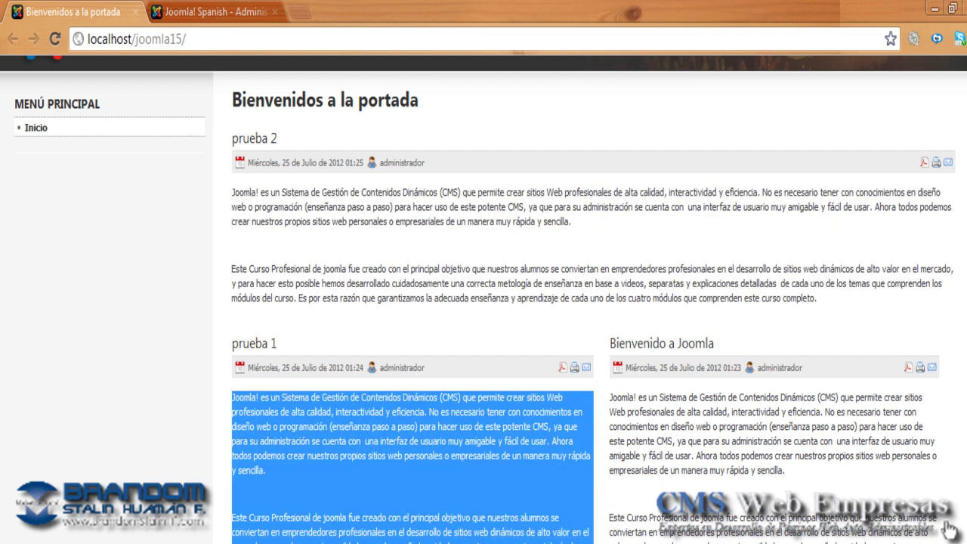
left_click_drag(612, 398, 949, 531)
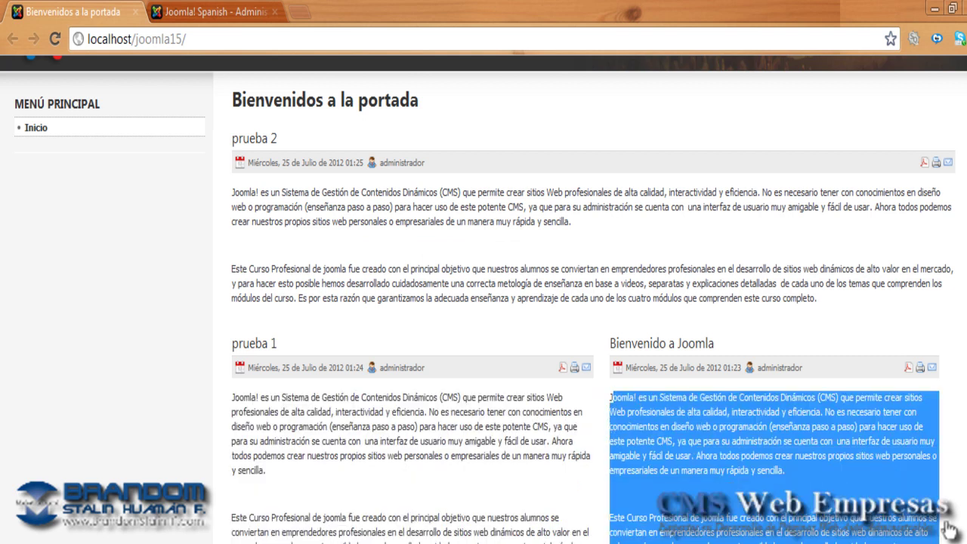
left_click(742, 535)
scroll(664, 294, "up", 1)
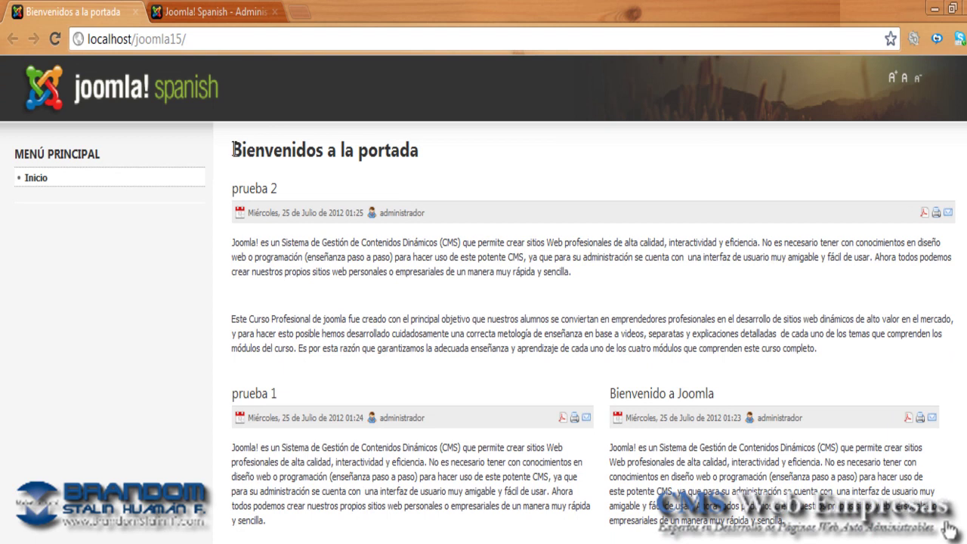
Examine the "Bienvenidos a la portada" heading above the articles on the public front page
left_click_drag(610, 395, 705, 381)
left_click_drag(419, 152, 234, 145)
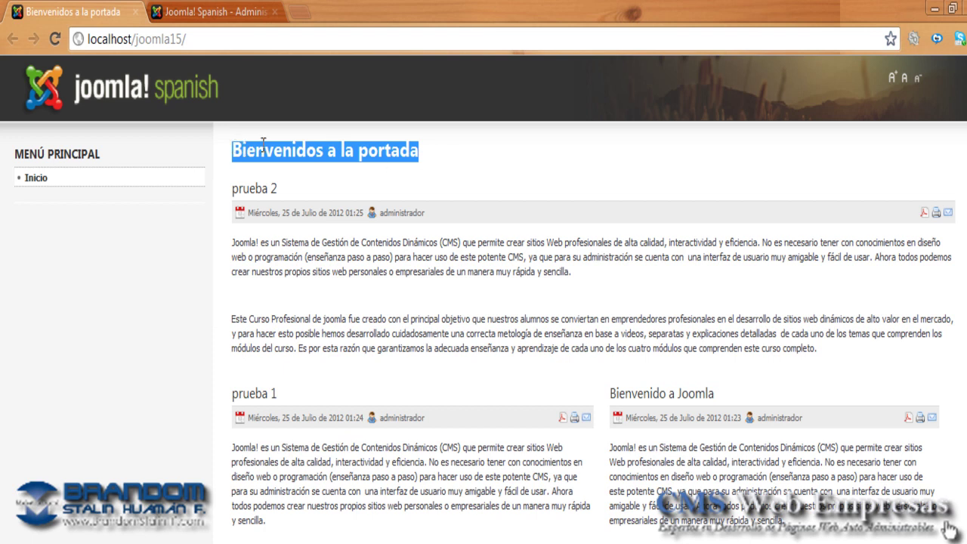
left_click(405, 319)
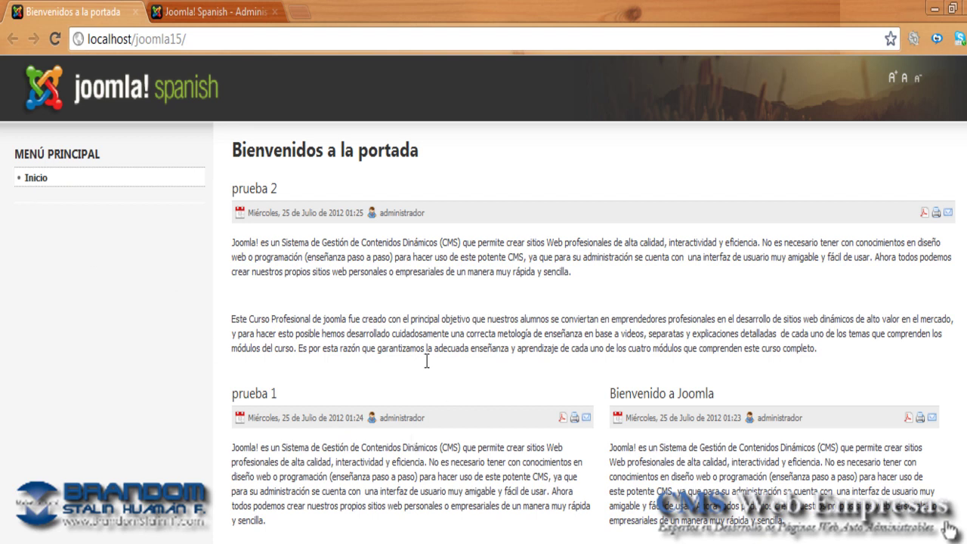
Open the "Inicio" item of the main menu for editing in the administrator
left_click(218, 14)
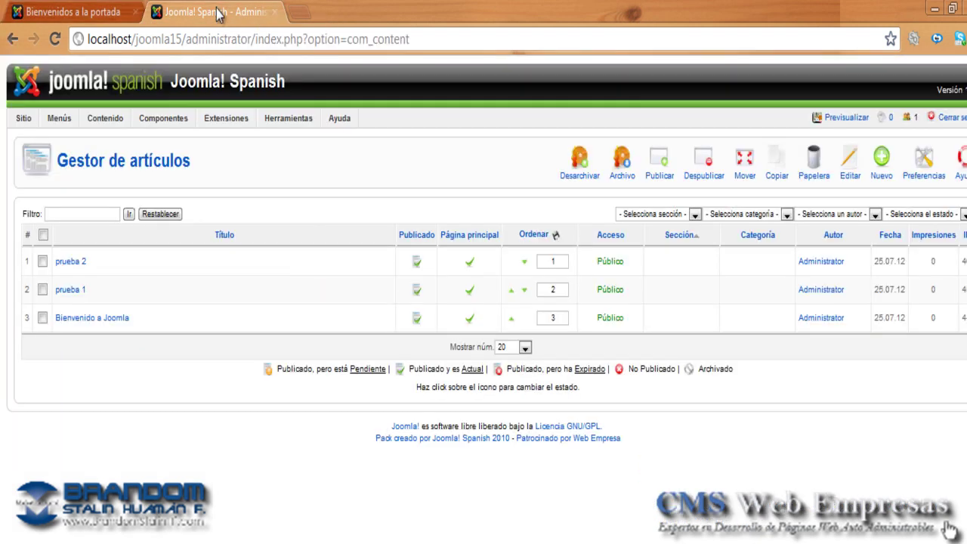
mouse_move(55, 119)
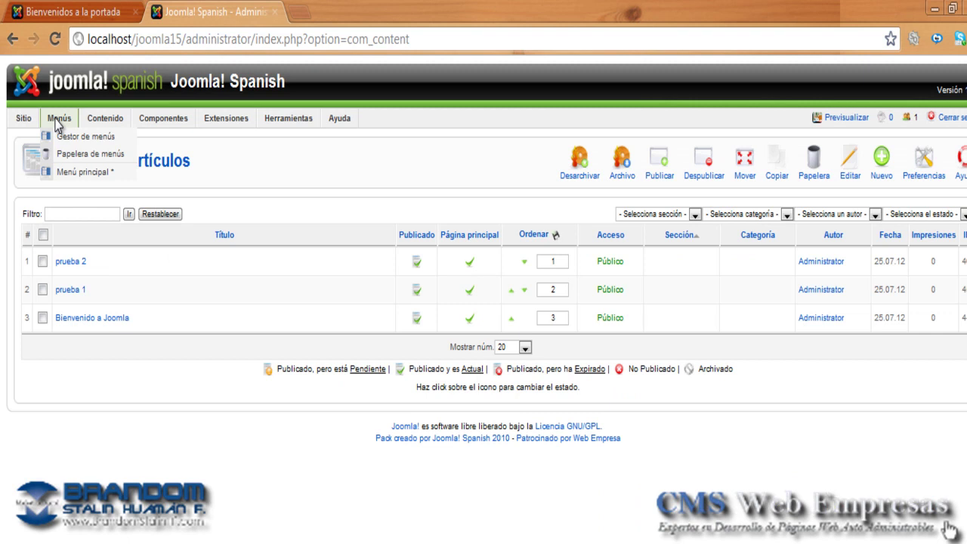
left_click(90, 173)
left_click(76, 12)
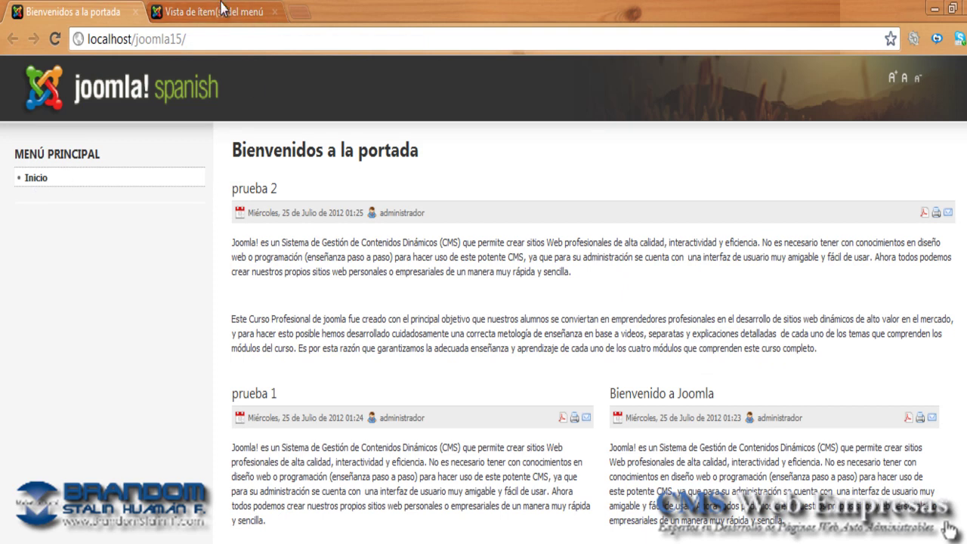
left_click(221, 8)
mouse_move(58, 118)
left_click(76, 173)
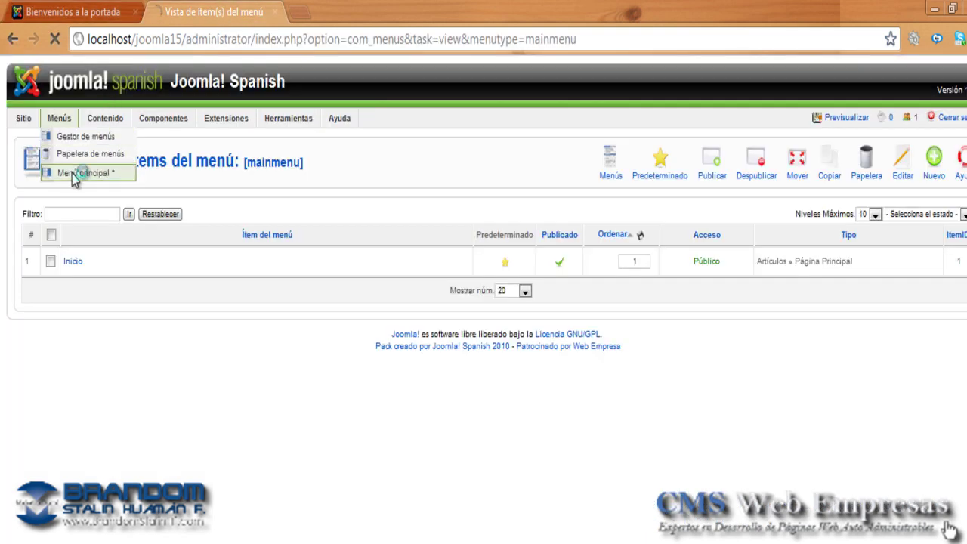
left_click(75, 264)
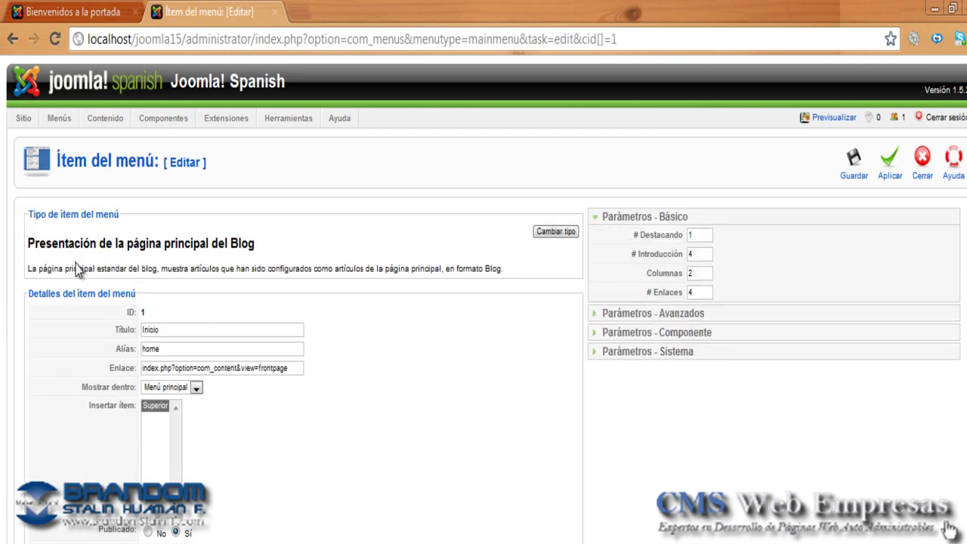
Compare the basic parameters for featured articles, introductions and columns with the article layout on the public front page
left_click_drag(701, 234, 689, 235)
left_click(701, 272)
left_click_drag(697, 254, 690, 255)
left_click(695, 273)
left_click(90, 9)
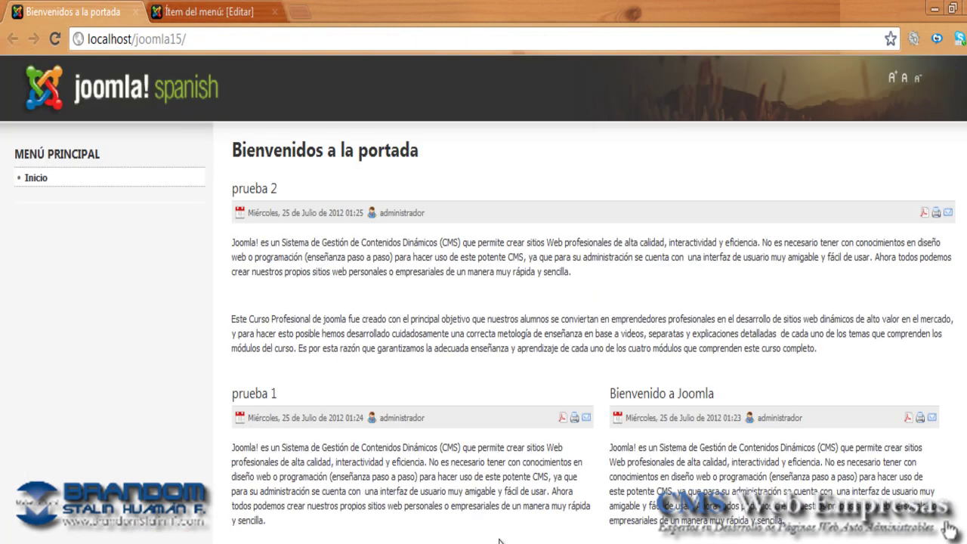
left_click_drag(266, 243, 581, 272)
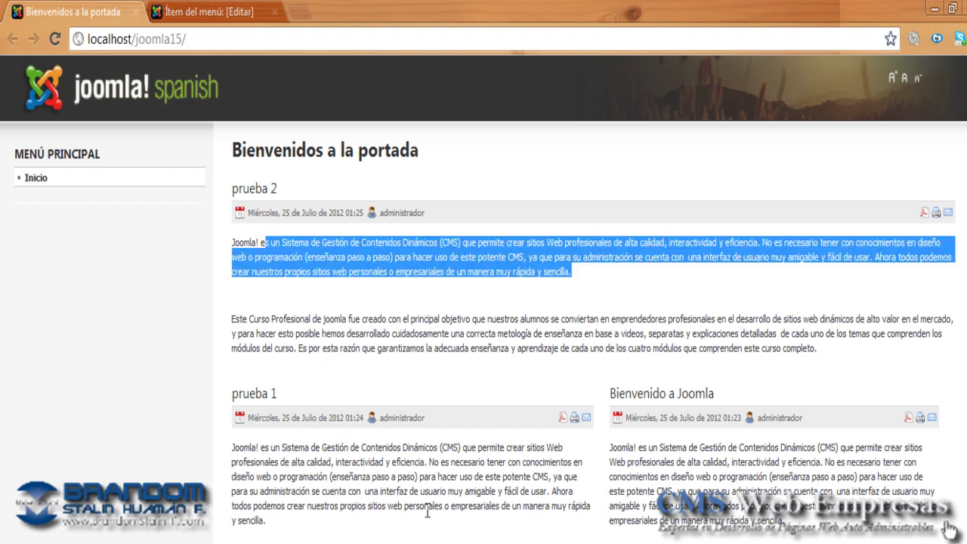
Set the number of columns of the "Inicio" menu item to 1 and apply the change
left_click(211, 12)
left_click(697, 232)
left_click(697, 274)
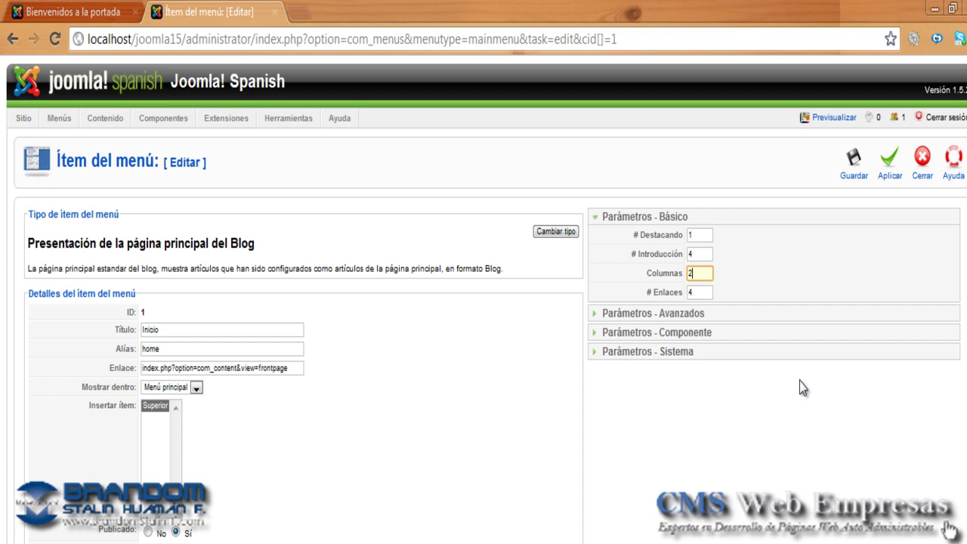
key("BackSpace")
type("1")
left_click(775, 459)
left_click(891, 164)
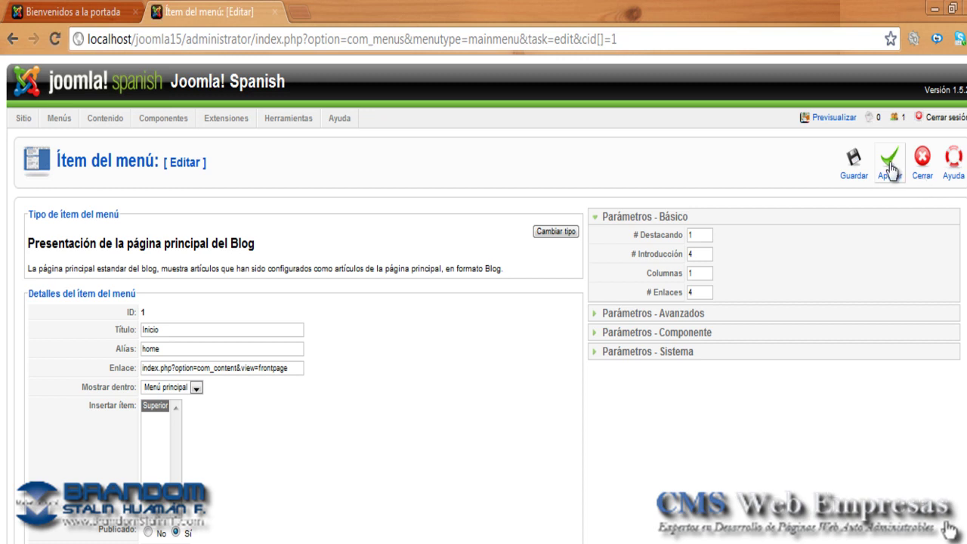
Reload the public front page and check the arrangement of the articles with the new column setting
left_click(69, 12)
left_click(55, 42)
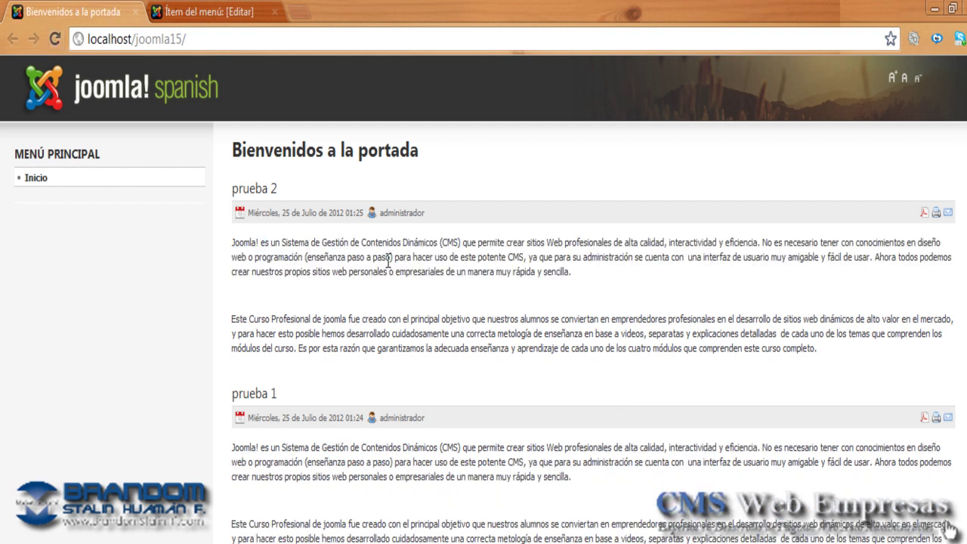
scroll(948, 529, "down", 3)
scroll(948, 529, "up", 2)
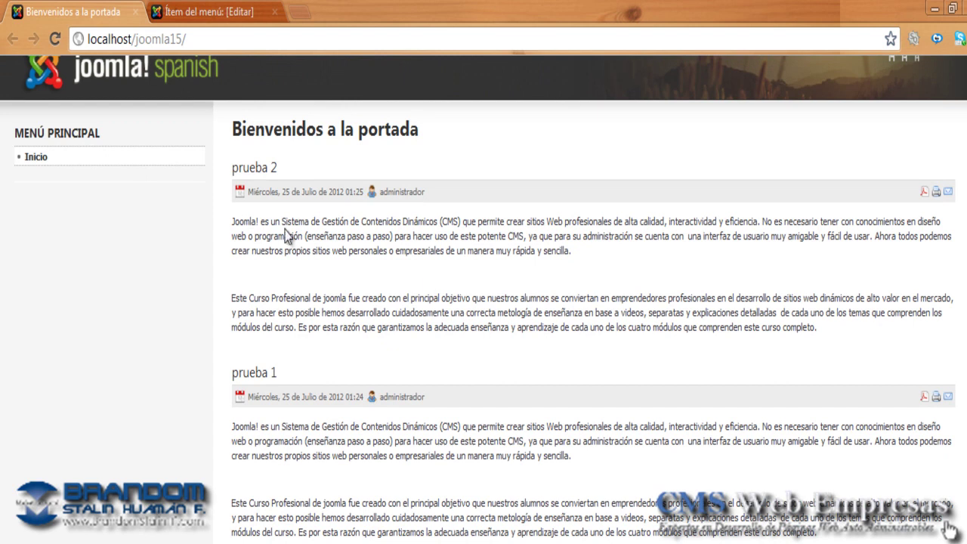
scroll(948, 529, "down", 3)
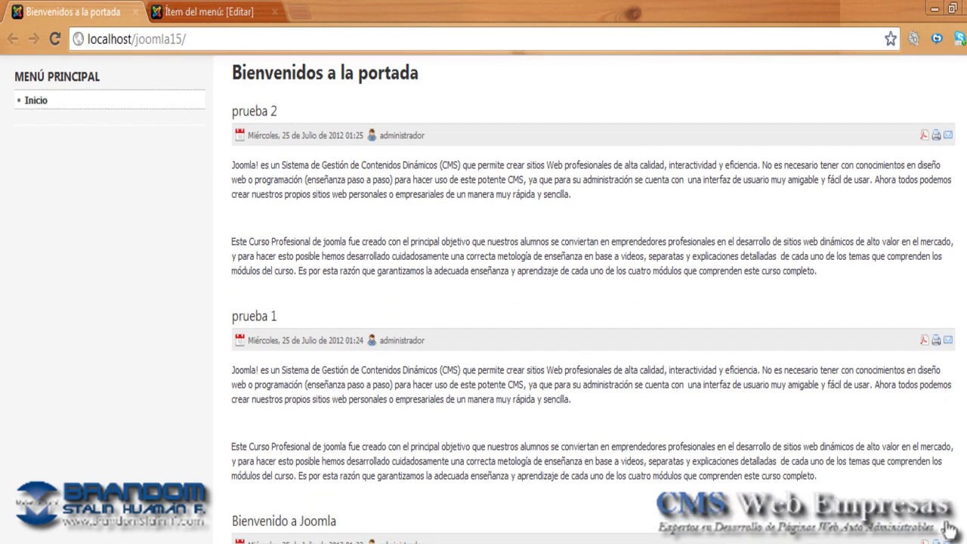
scroll(484, 302, "up", 3)
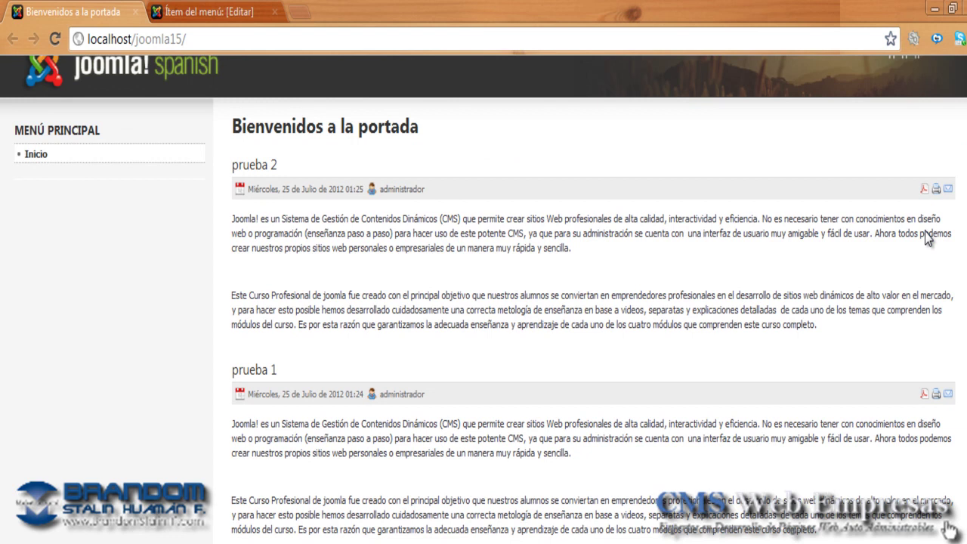
Review the primary ordering options in the advanced parameters of the "Inicio" menu item
left_click(204, 11)
left_click(679, 353)
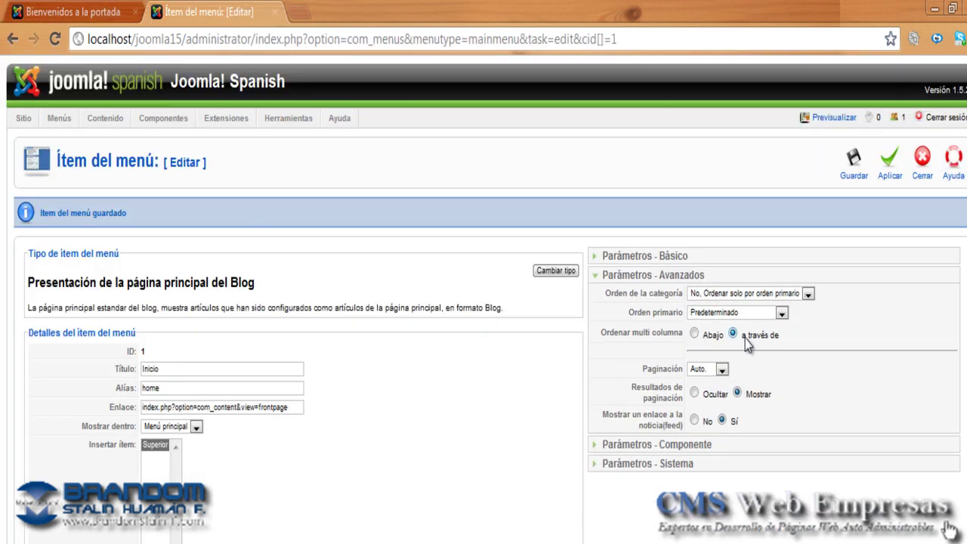
left_click(781, 313)
left_click(783, 317)
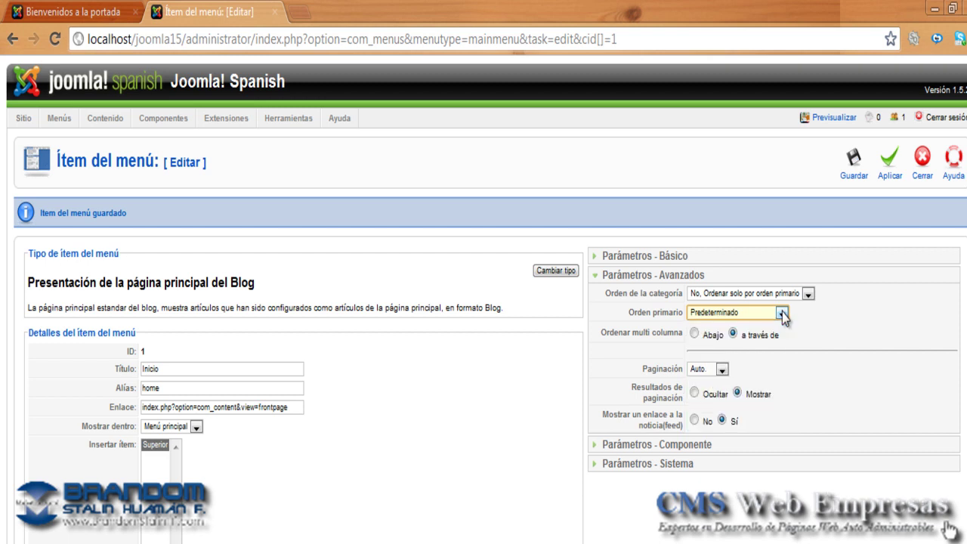
left_click(783, 316)
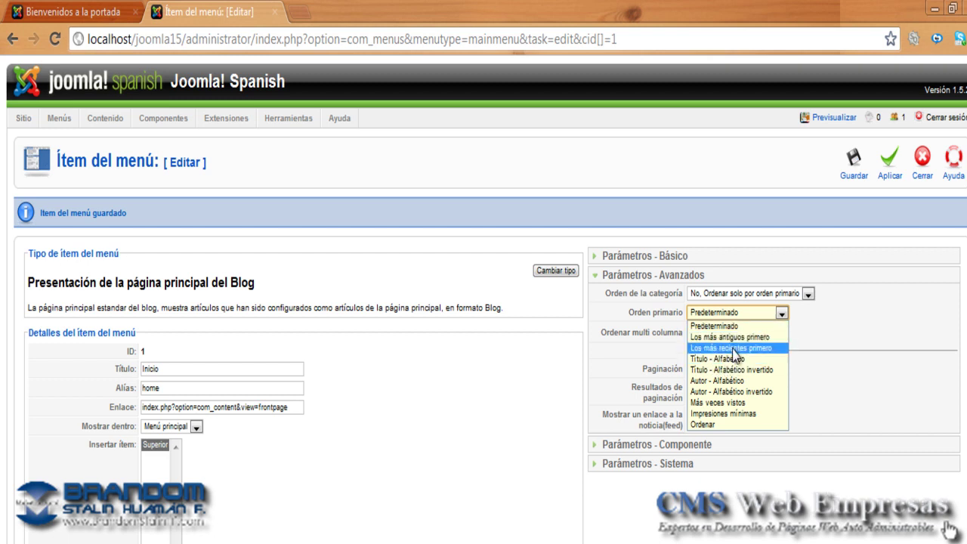
left_click(810, 329)
Examine the page heading and the order of the articles on the public front page
left_click(117, 13)
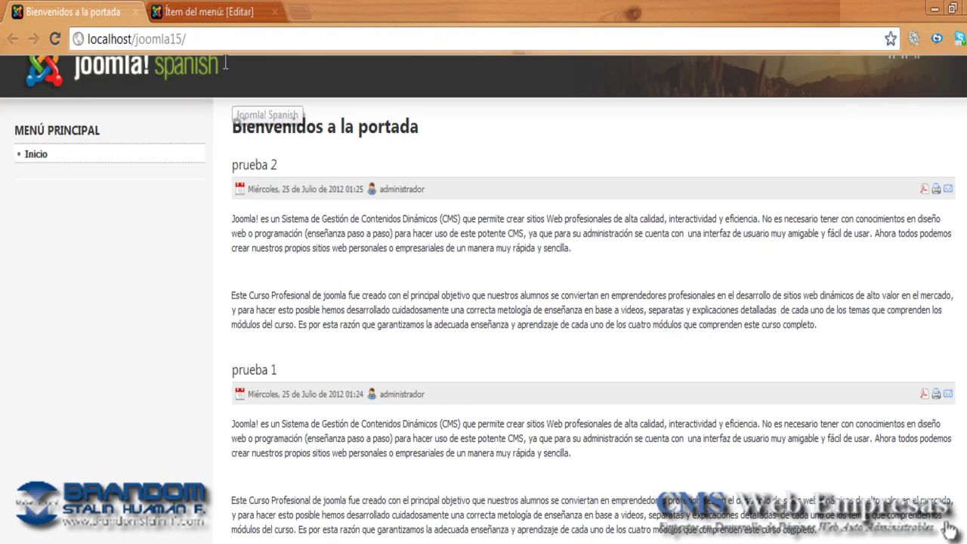
left_click_drag(422, 129, 232, 127)
scroll(483, 303, "up", 1)
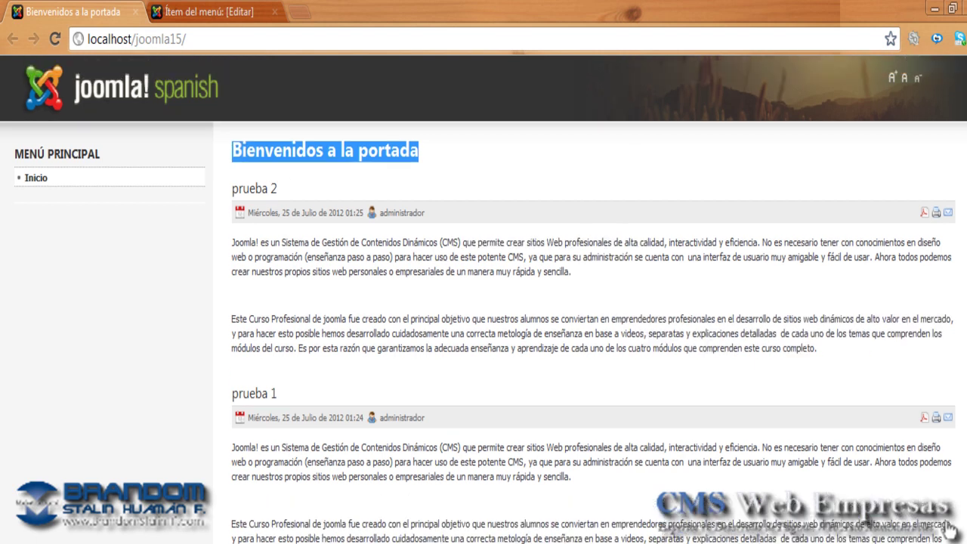
scroll(948, 529, "down", 3)
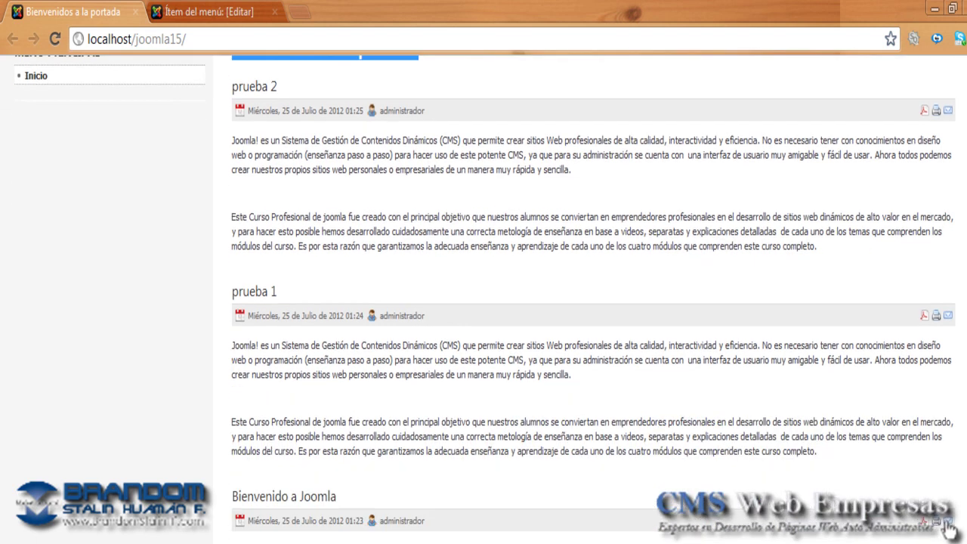
scroll(948, 529, "up", 1)
scroll(408, 146, "up", 3)
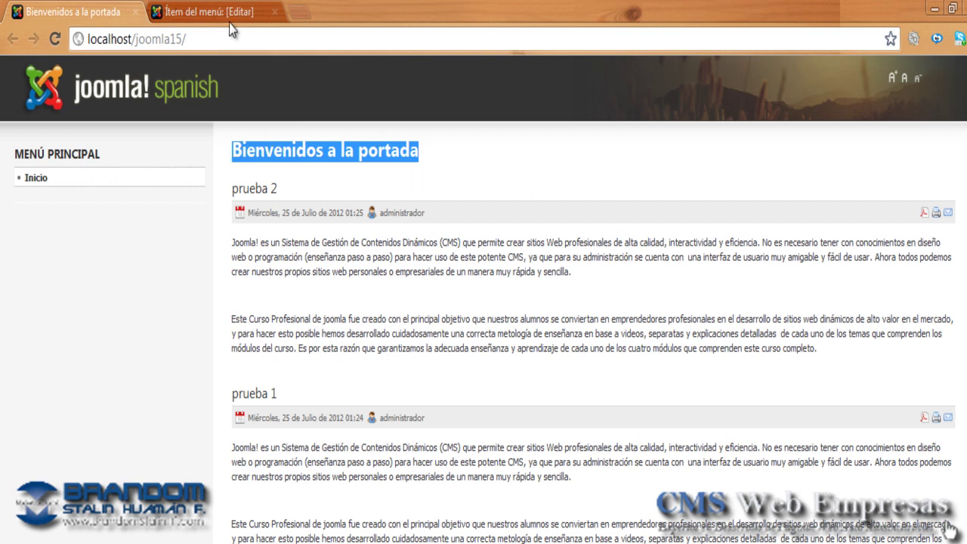
Clear the existing page title in the system parameters of the "Inicio" menu item
left_click(203, 13)
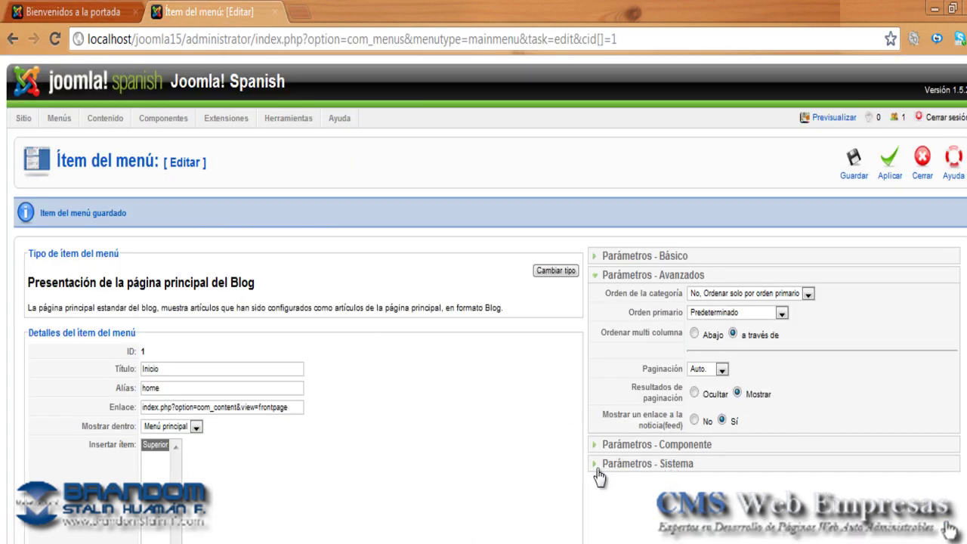
left_click(660, 466)
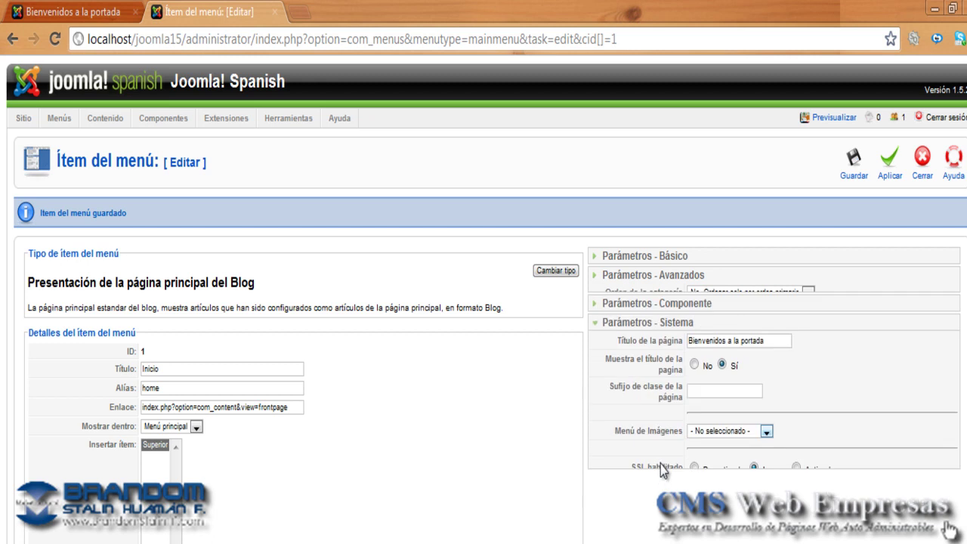
mouse_move(634, 335)
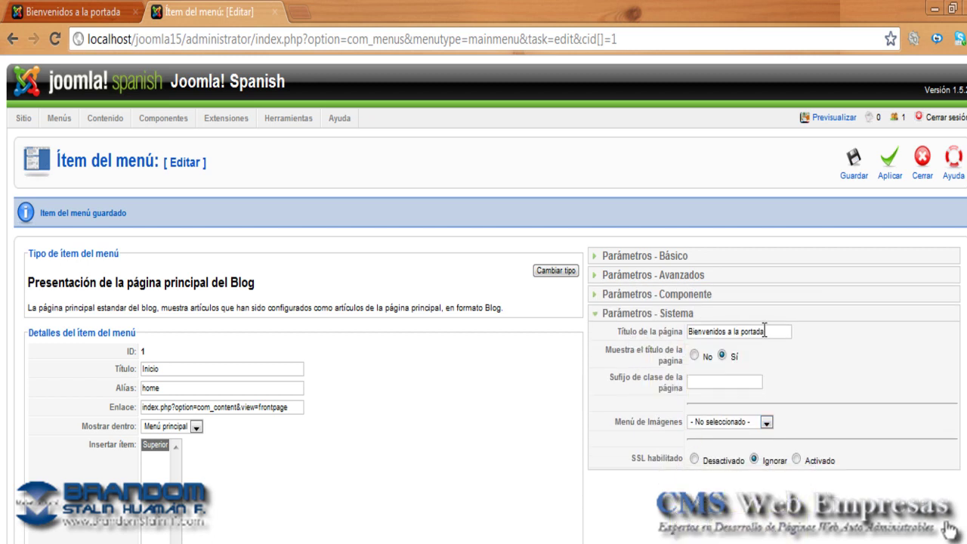
left_click_drag(767, 331, 676, 320)
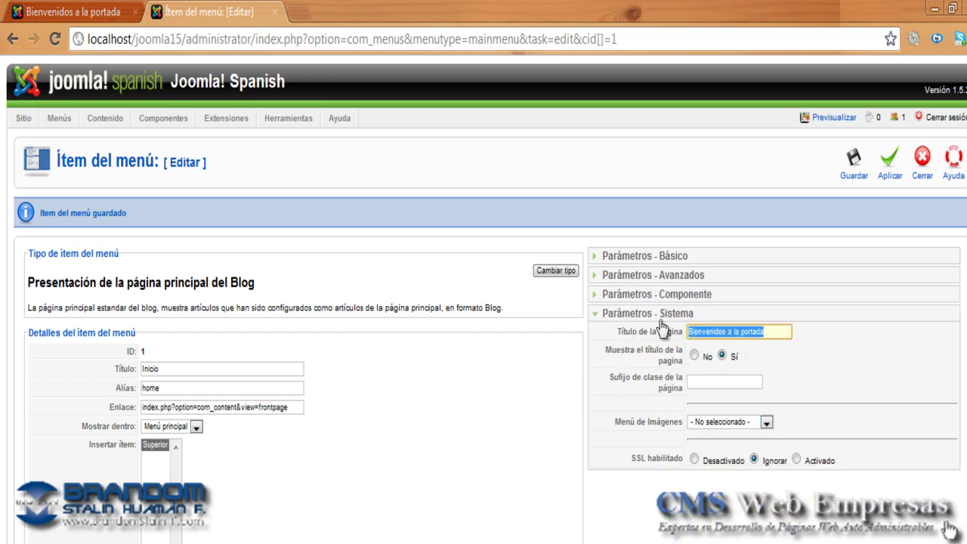
key("BackSpace")
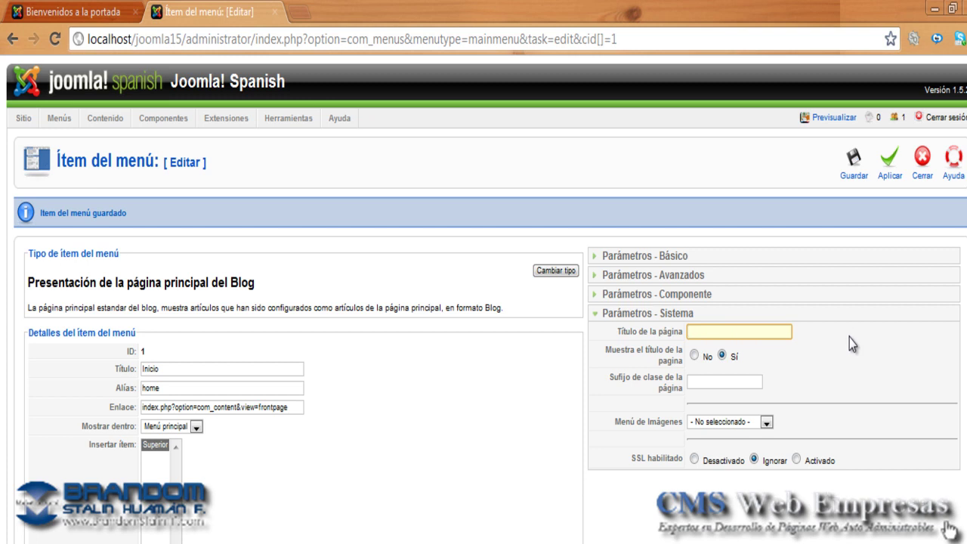
type("cURSO D")
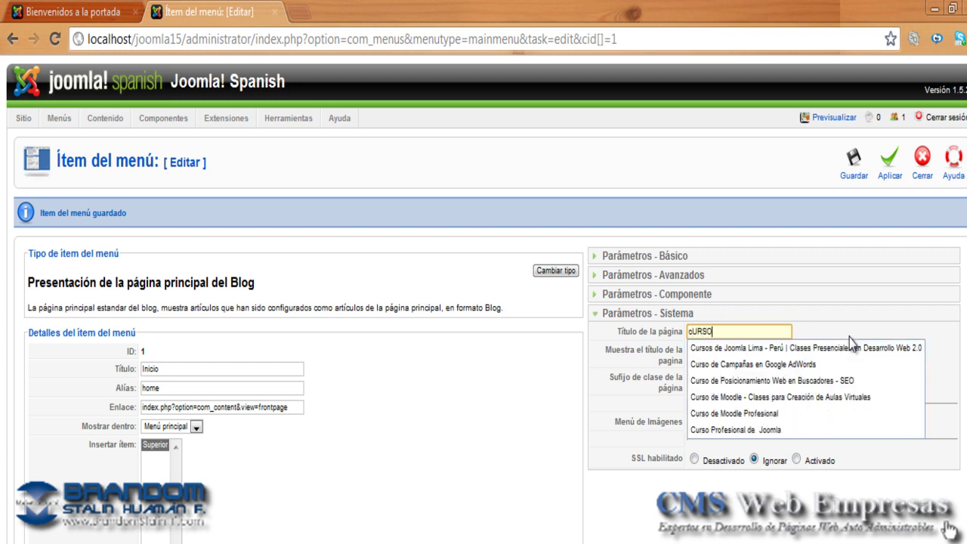
key("BackSpace")
key("BackSpace")
key("BackSpace")
key("BackSpace")
key("BackSpace")
key("BackSpace")
key("BackSpace")
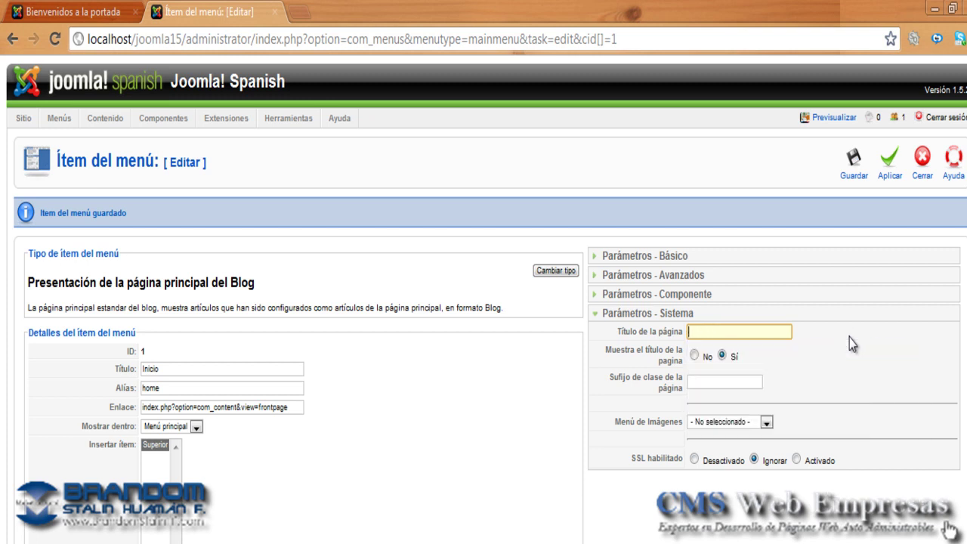
Enter "Curso de Joomla" as the page title of the "Inicio" menu item and apply the change
type("Curso de Joomla")
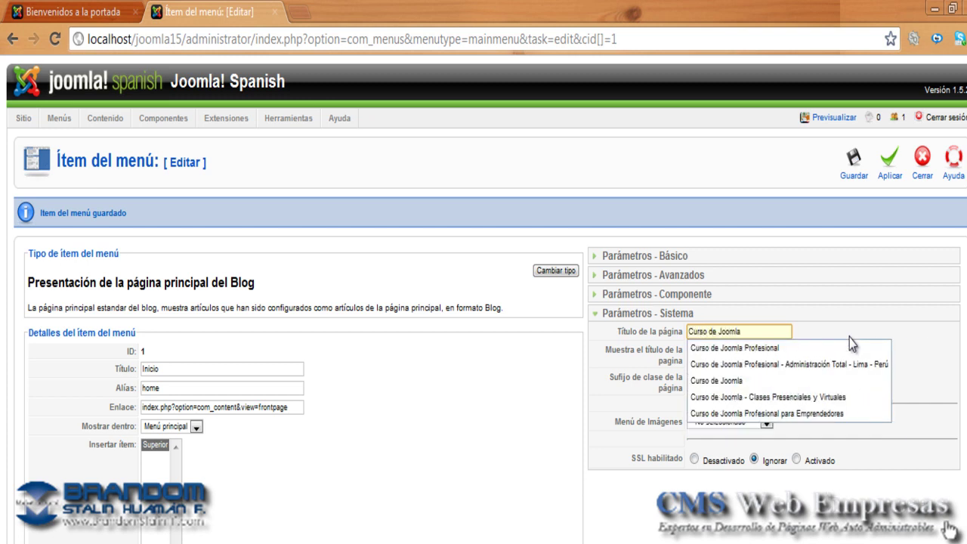
left_click(855, 316)
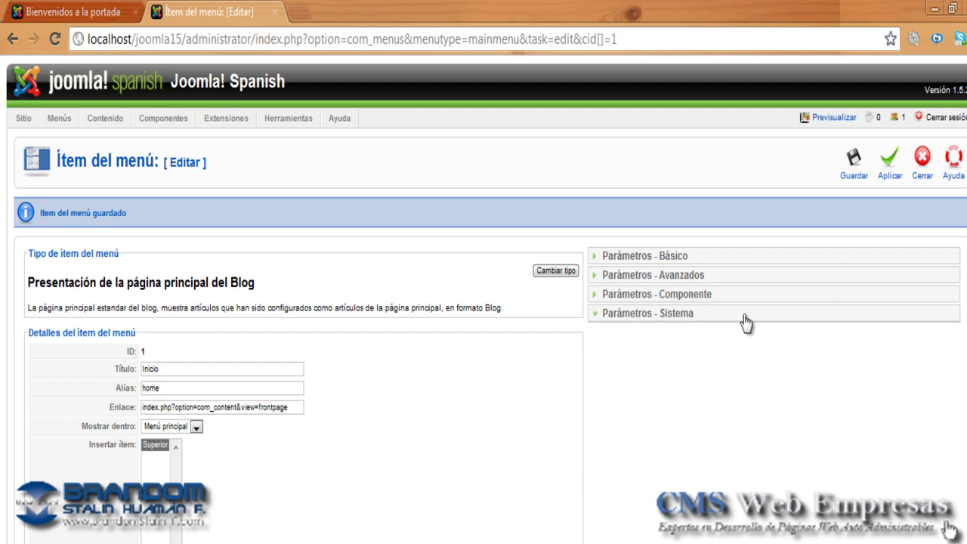
left_click(889, 165)
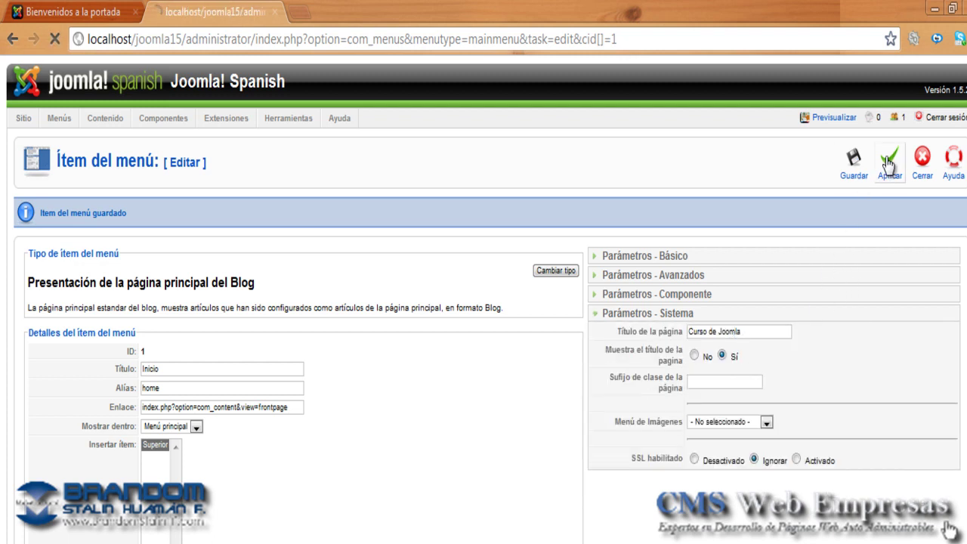